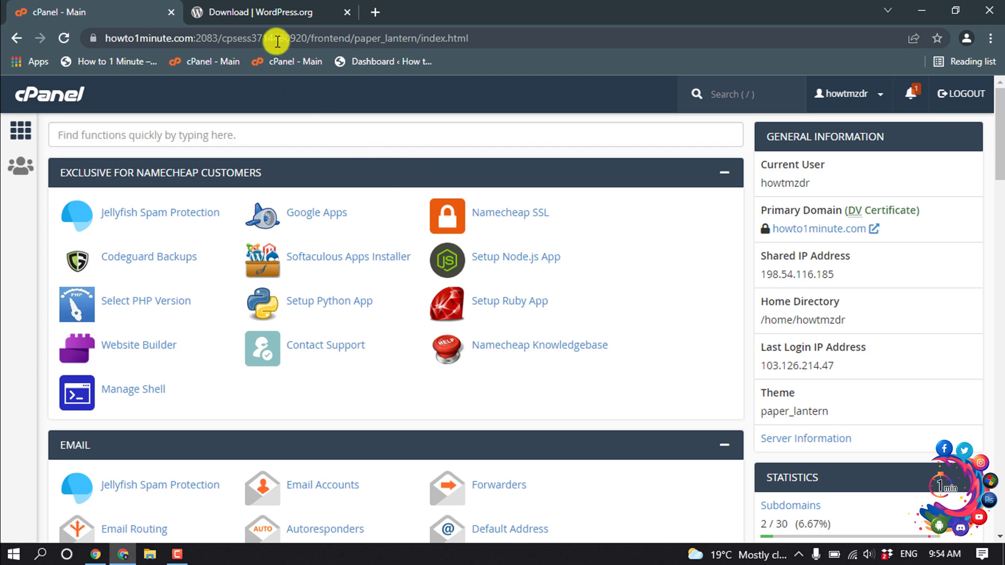
Step: Switch to the 'Download | WordPress.org' browser tab
left_click(266, 6)
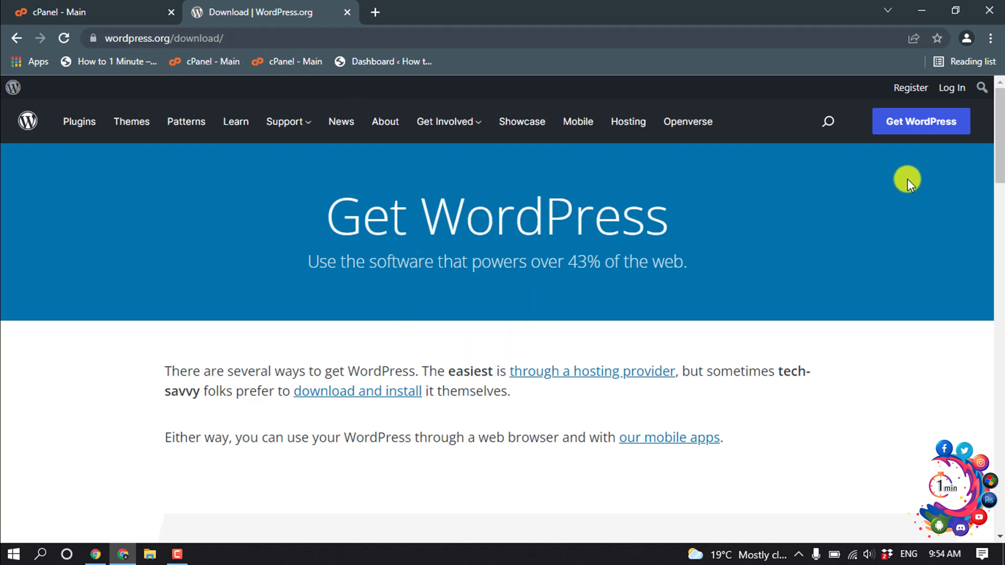
Step: From Get WordPress, download the WordPress 5.9 zip package
left_click(911, 133)
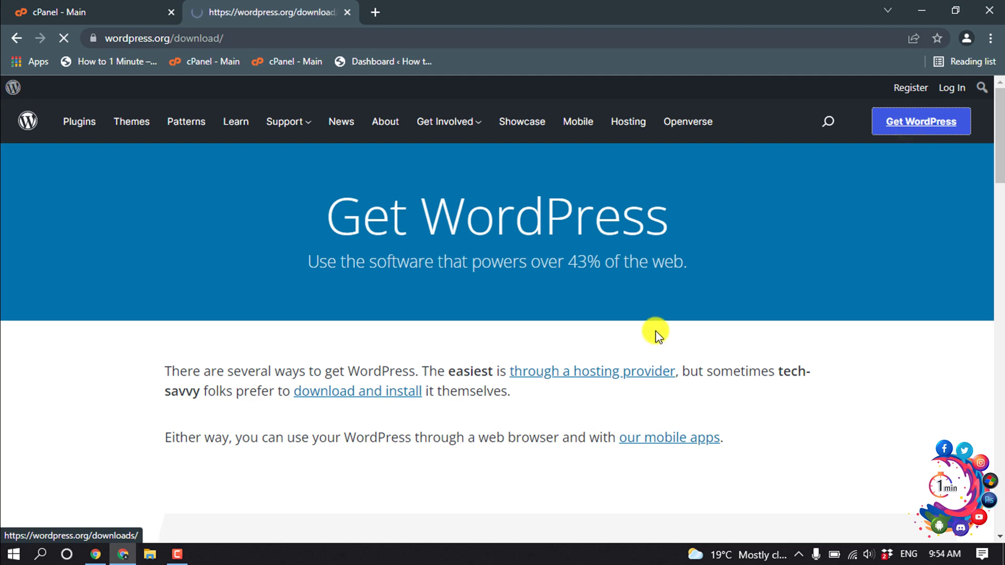
scroll(655, 313, "down", 5)
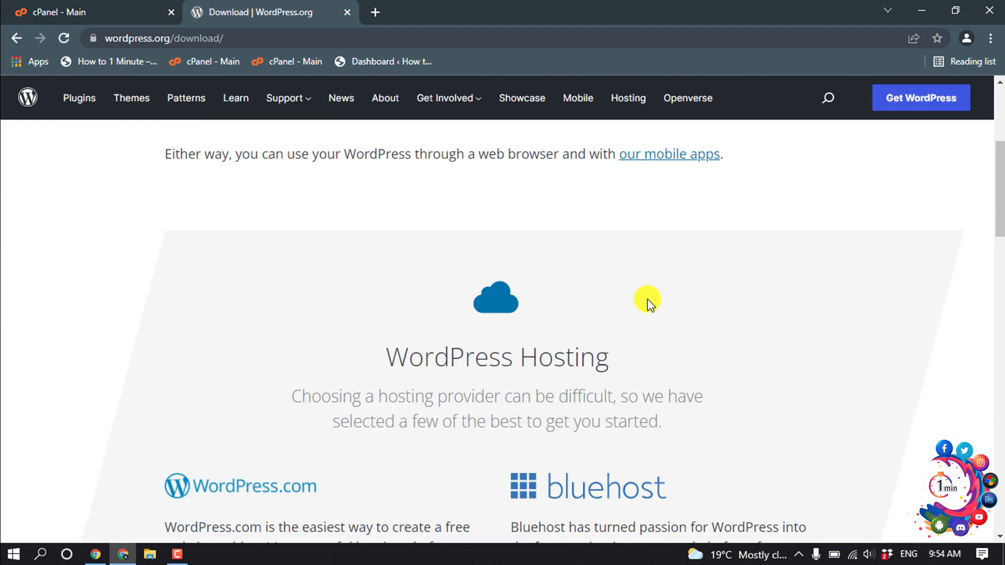
scroll(649, 303, "down", 5)
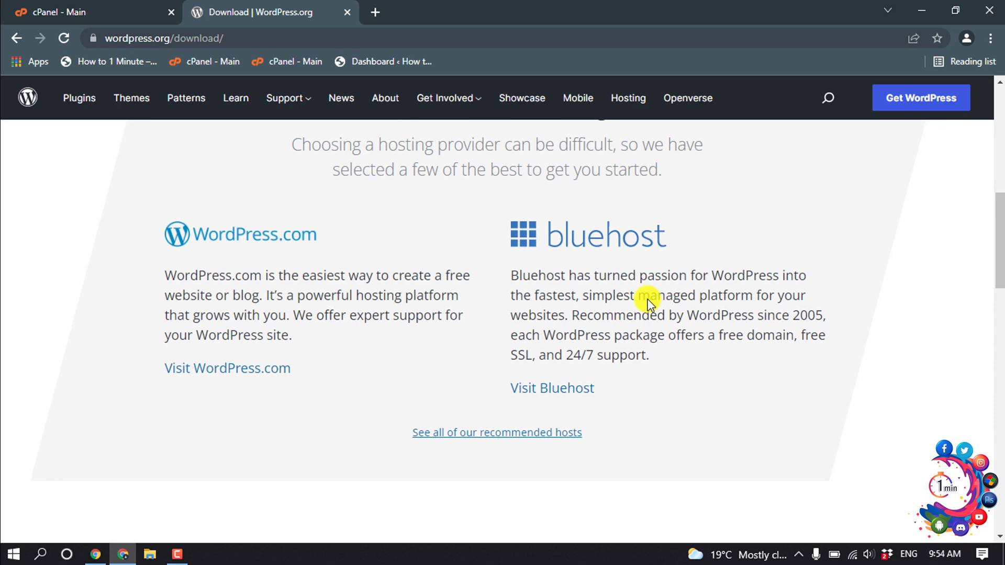
scroll(648, 303, "down", 6)
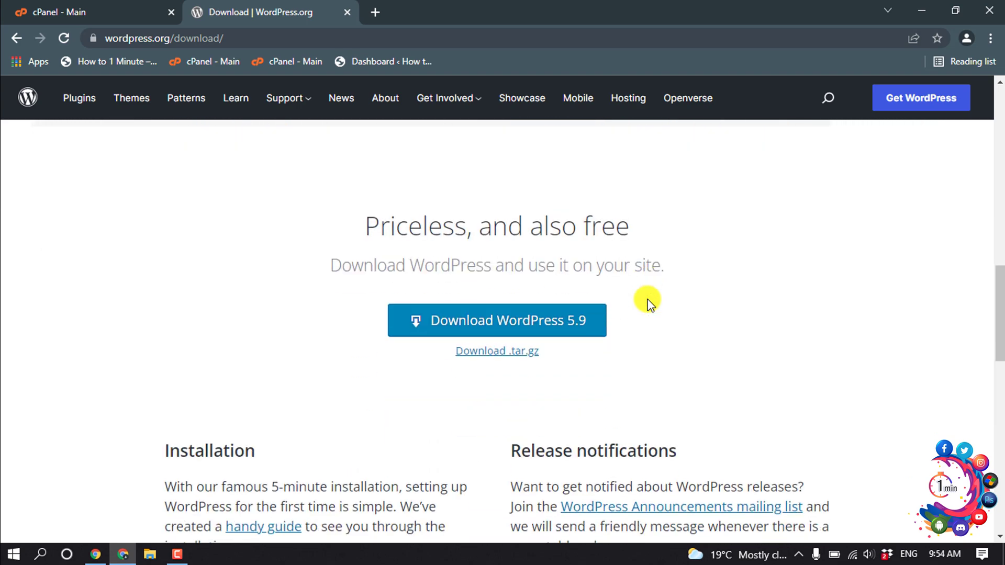
left_click(478, 304)
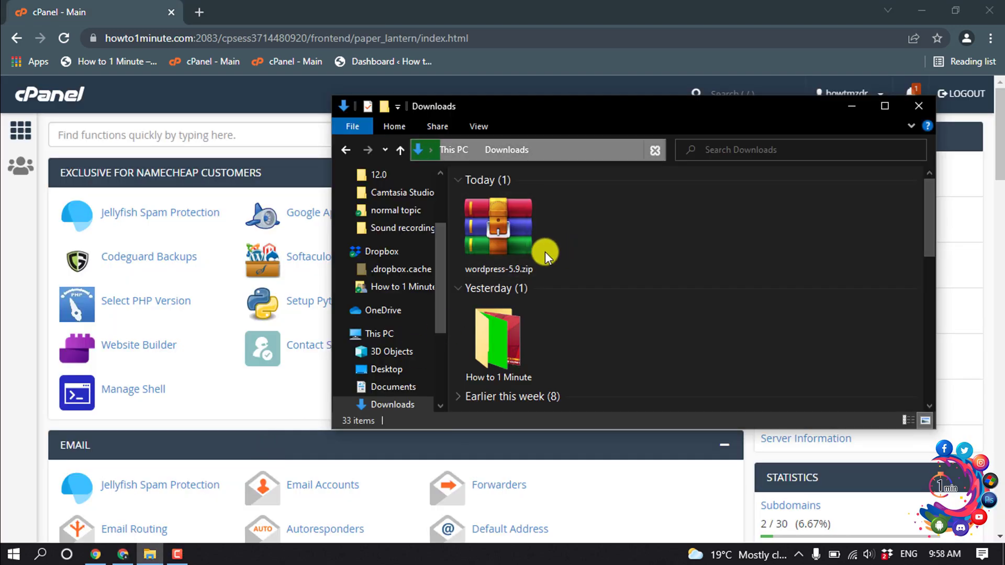
Step: Confirm wordpress-5.9.zip is in Downloads, then return to the cPanel dashboard
left_click(492, 245)
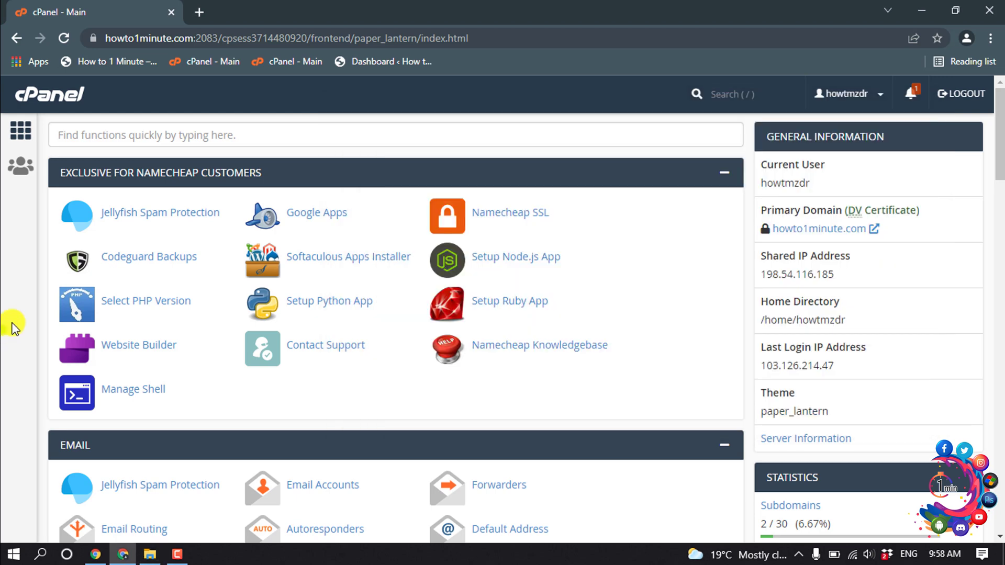
left_click(5, 330)
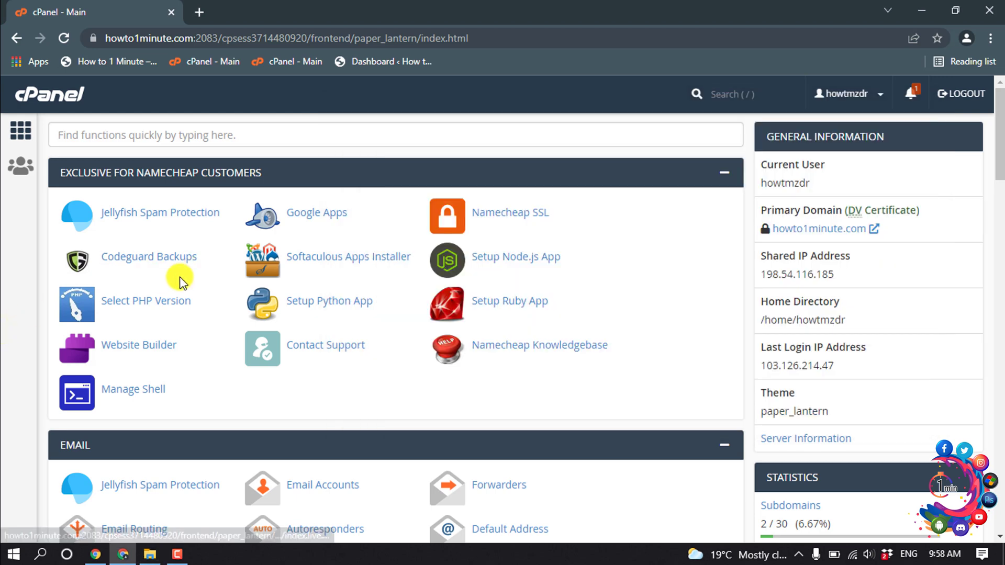
Step: In File Manager, open the empty public_html folder and start an upload into it
scroll(181, 277, "down", 8)
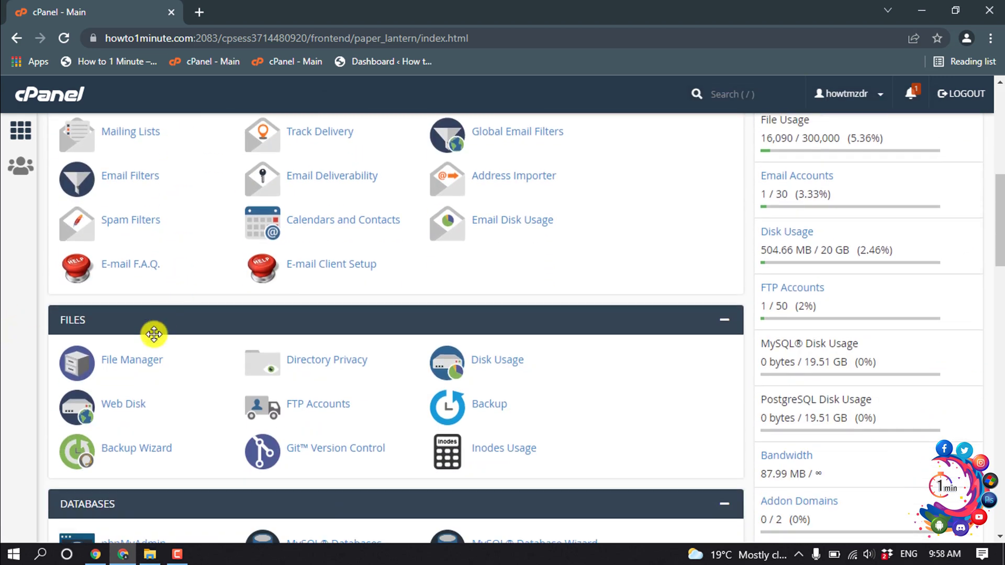
left_click(127, 362)
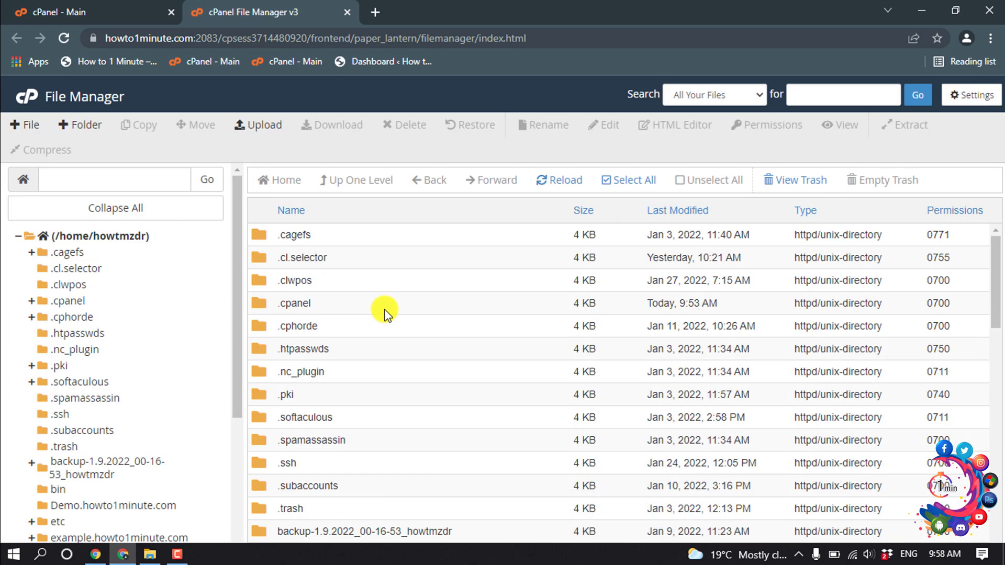
scroll(384, 304, "down", 8)
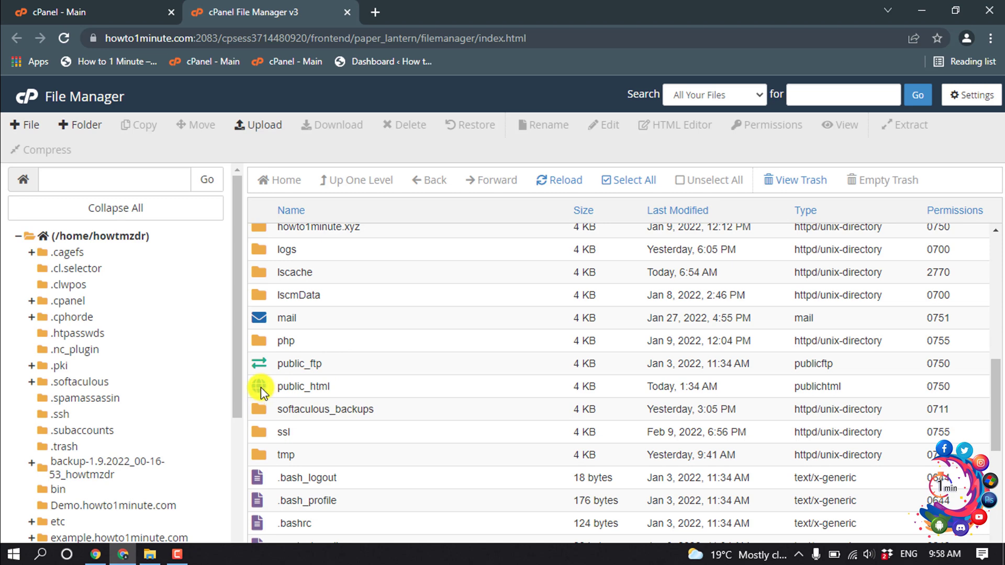
double_click(261, 387)
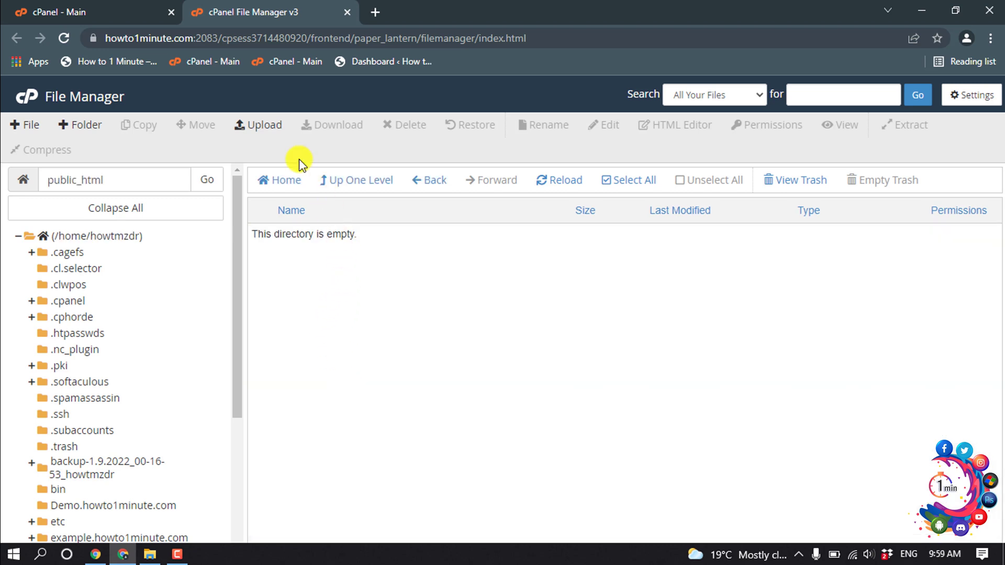
left_click(257, 132)
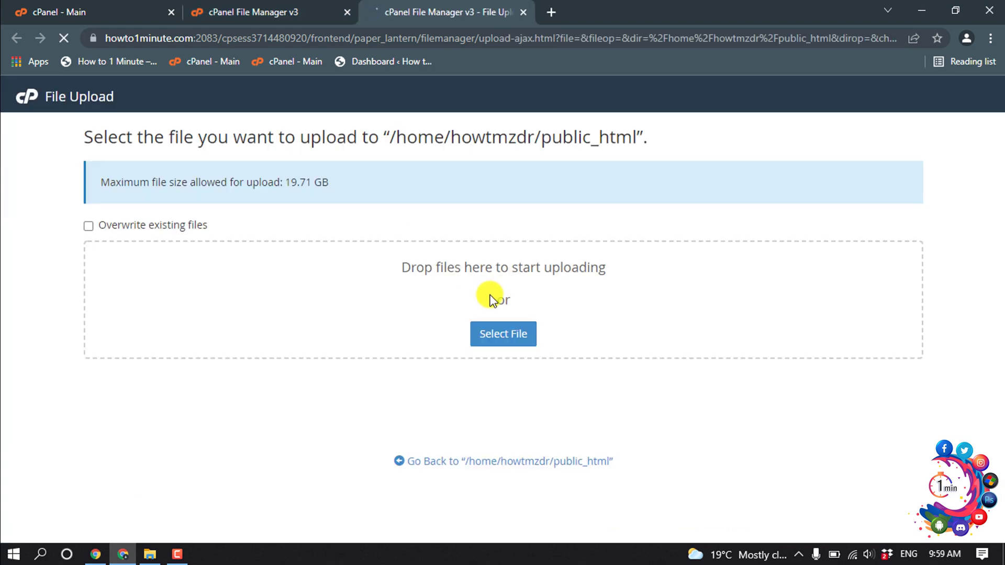
Step: Upload wordpress-5.9.zip from Downloads into public_html, then go back to the folder listing
left_click(505, 340)
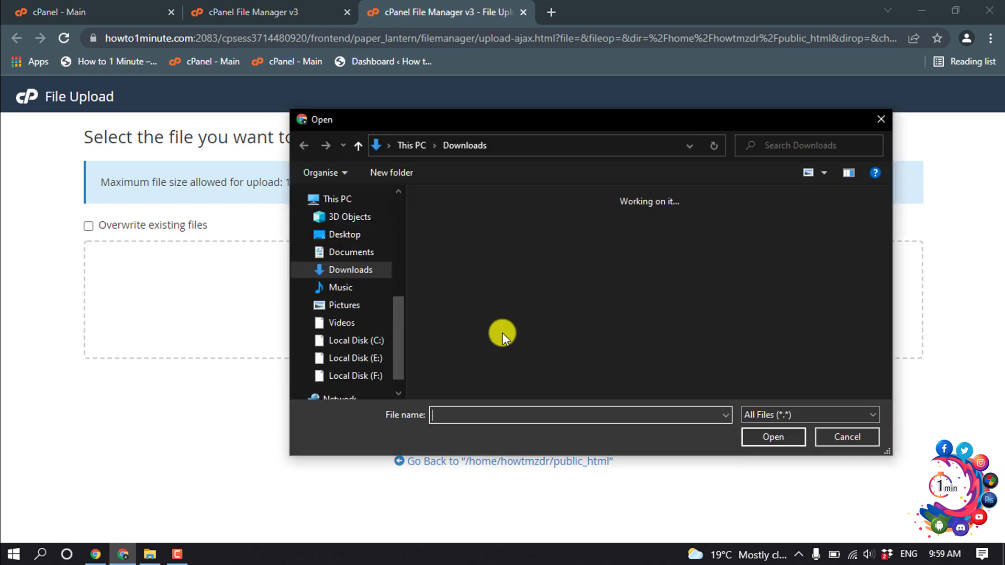
left_click(460, 250)
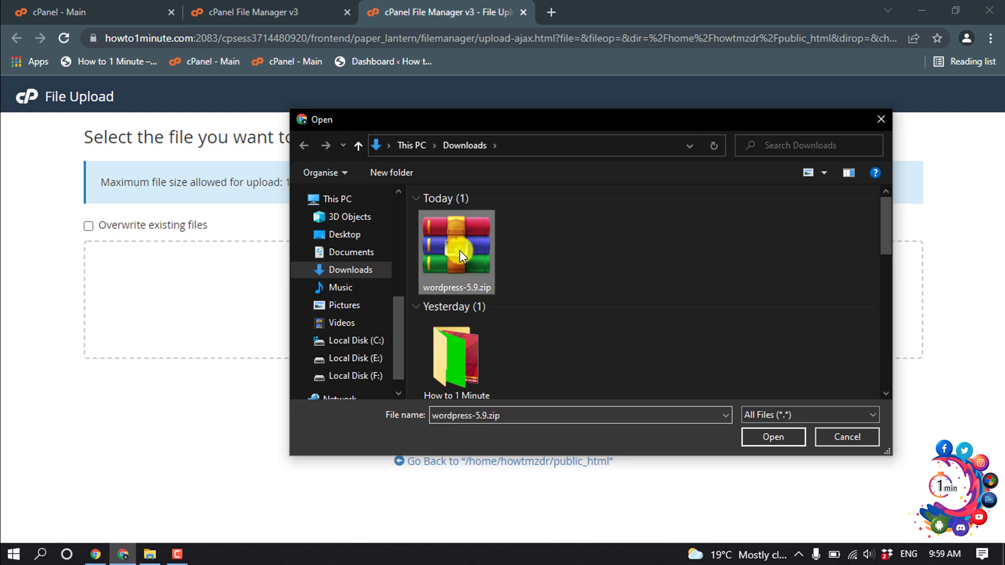
left_click(771, 436)
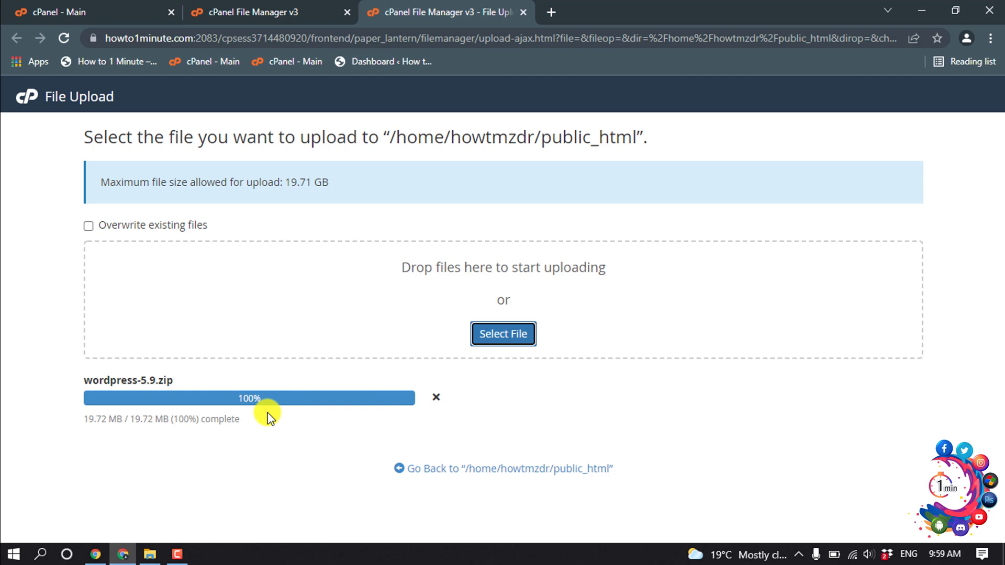
left_click(470, 471)
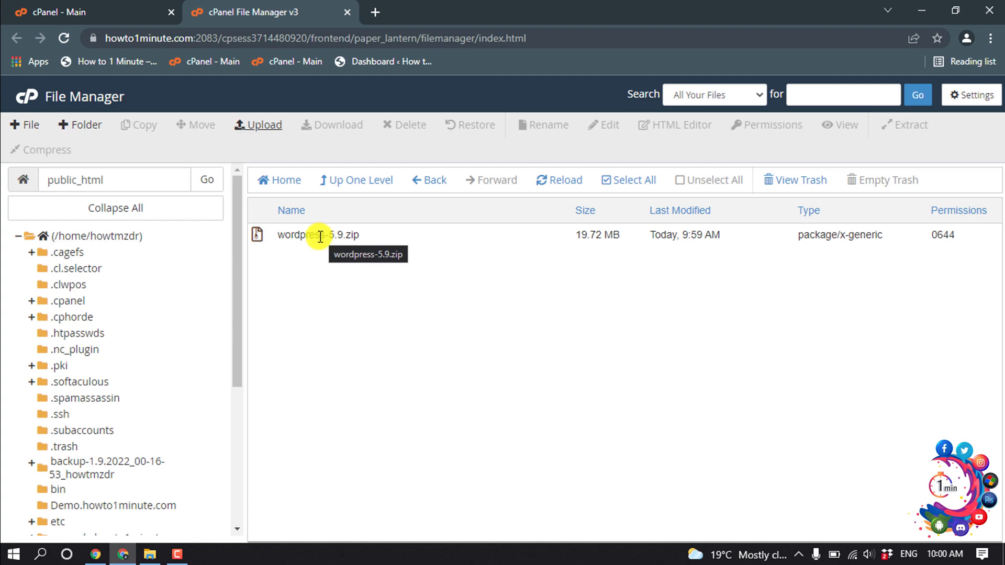
Step: Extract wordpress-5.9.zip into /public_html, creating a wordpress folder beside it
left_click(320, 233)
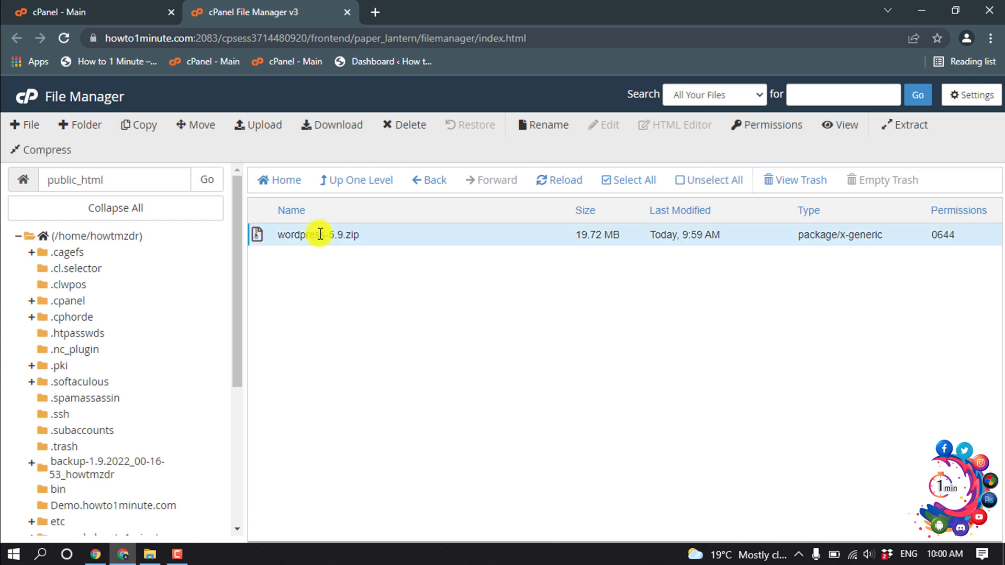
left_click(899, 128)
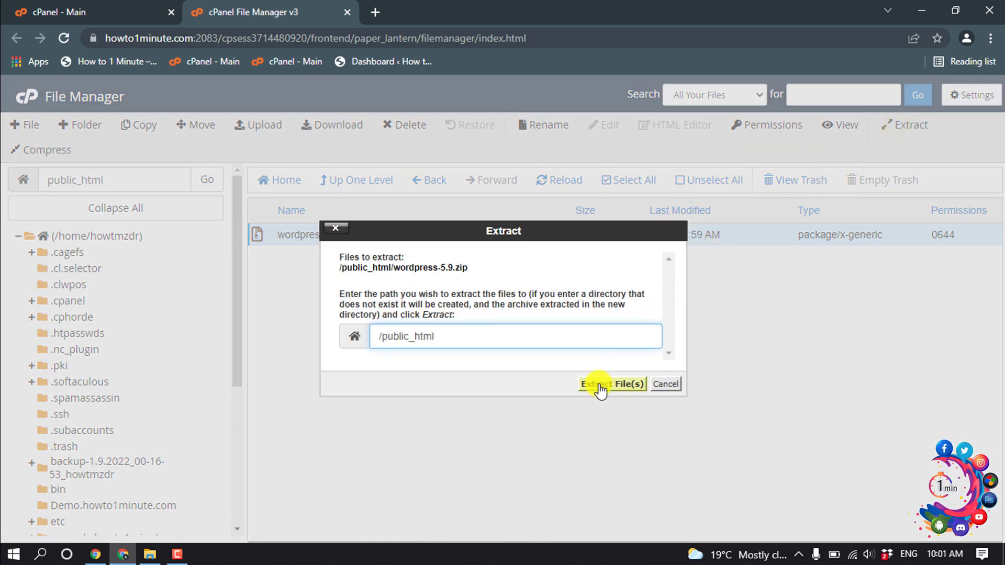
left_click(600, 389)
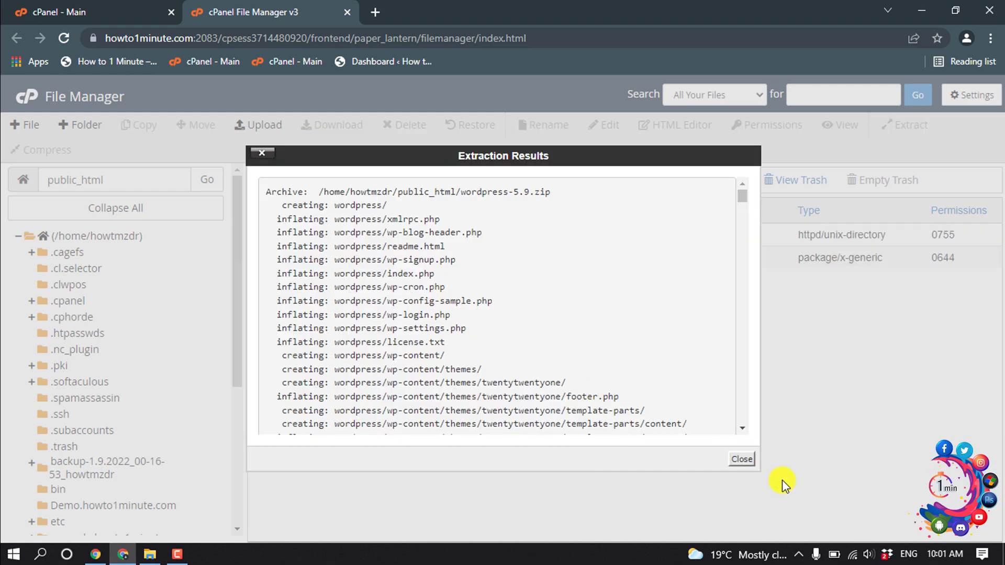
left_click(742, 459)
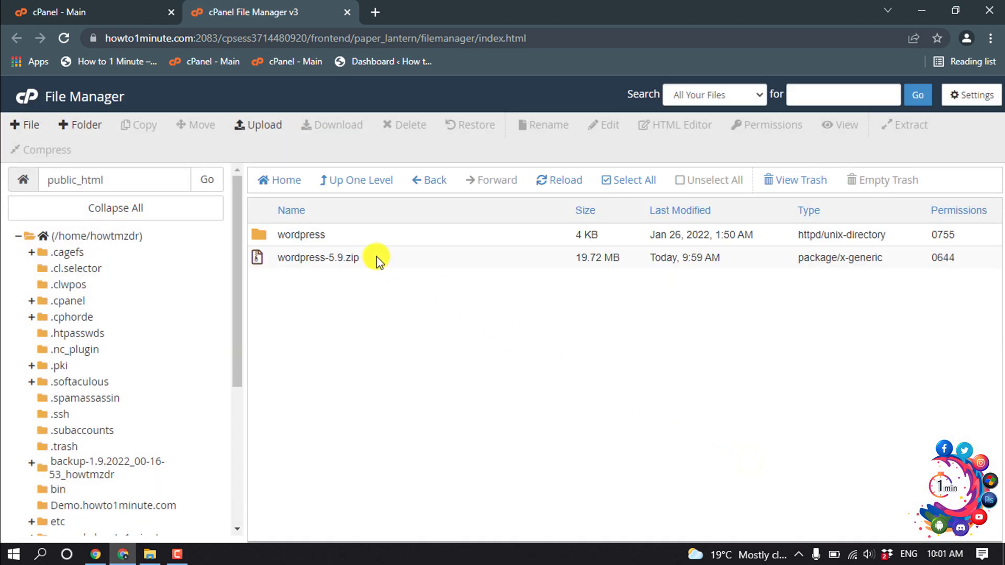
Step: Move all files from the wordpress folder up into public_html
double_click(263, 234)
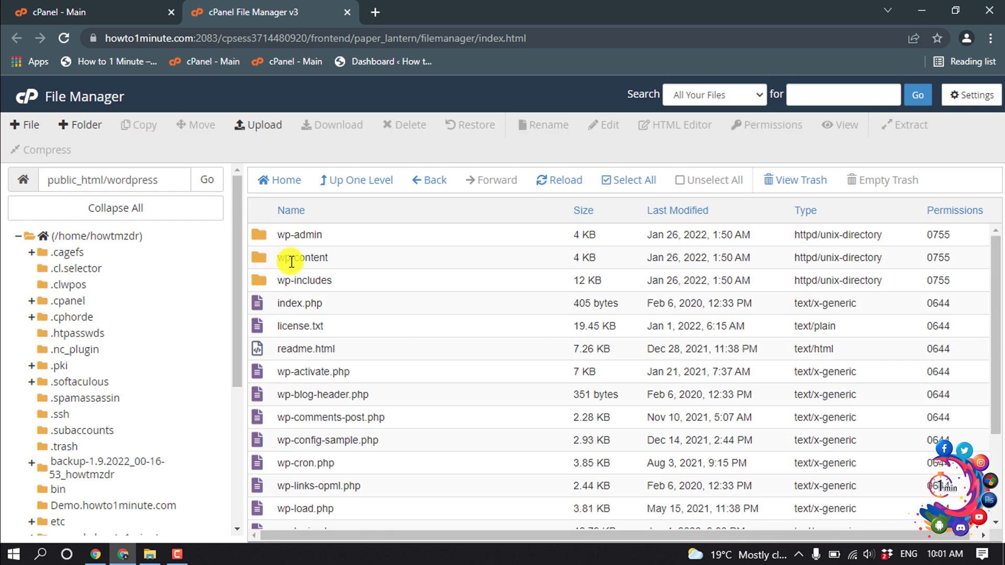
left_click(295, 257)
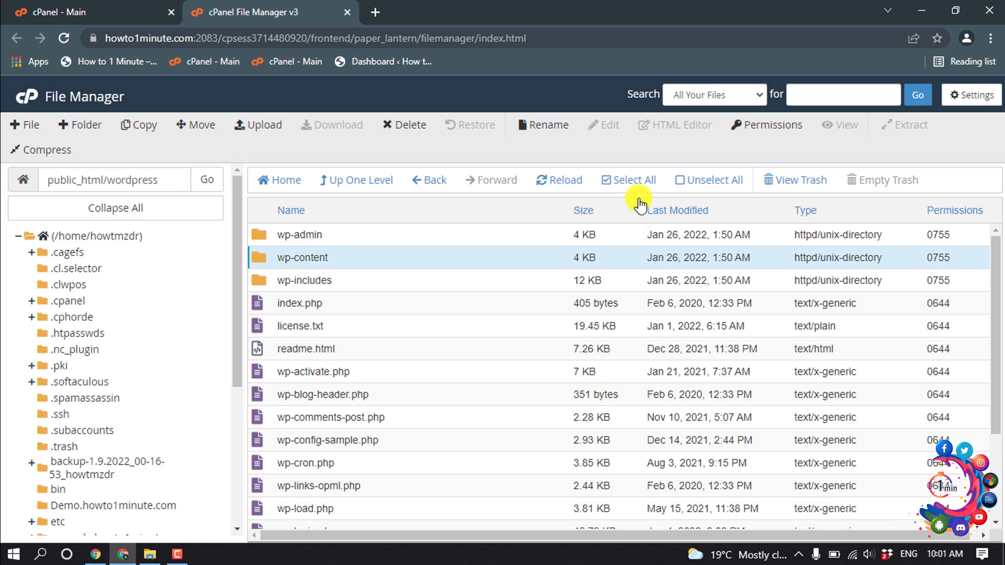
left_click(608, 187)
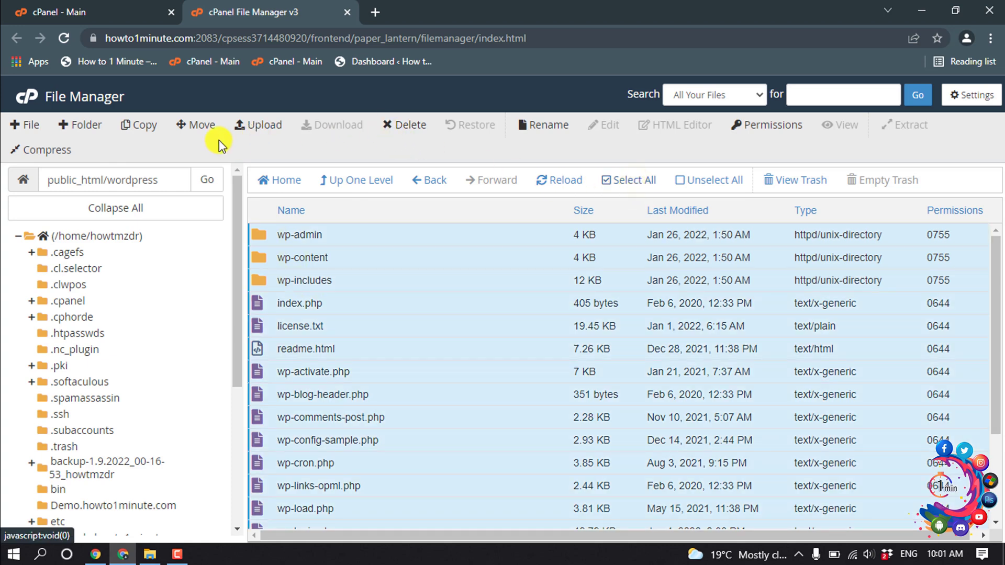
left_click(205, 128)
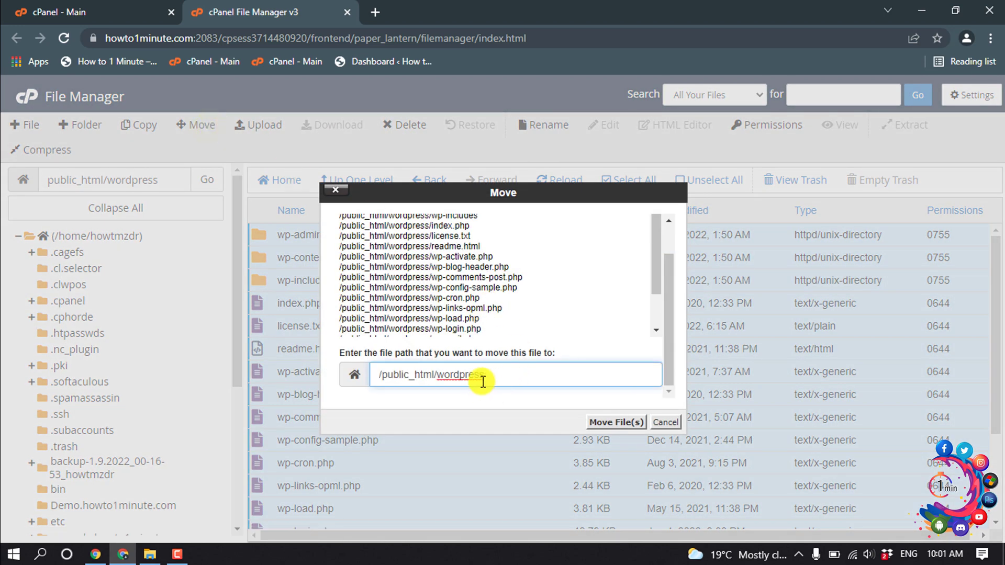
left_click_drag(484, 376, 439, 377)
key("BackSpace")
left_click(602, 422)
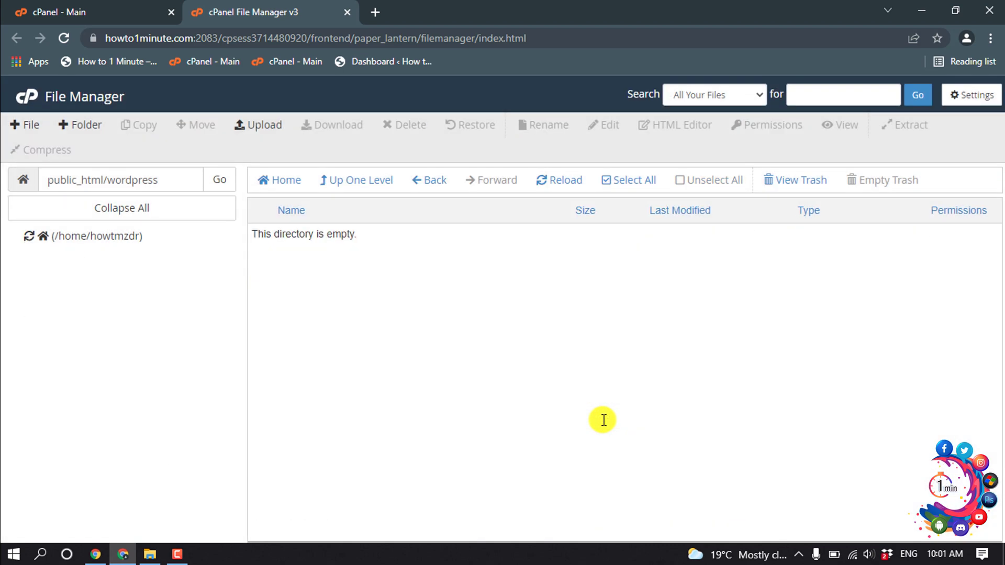
Step: Browse public_html to confirm wp-admin, wp-content, wp-includes and index.php are there
left_click(433, 183)
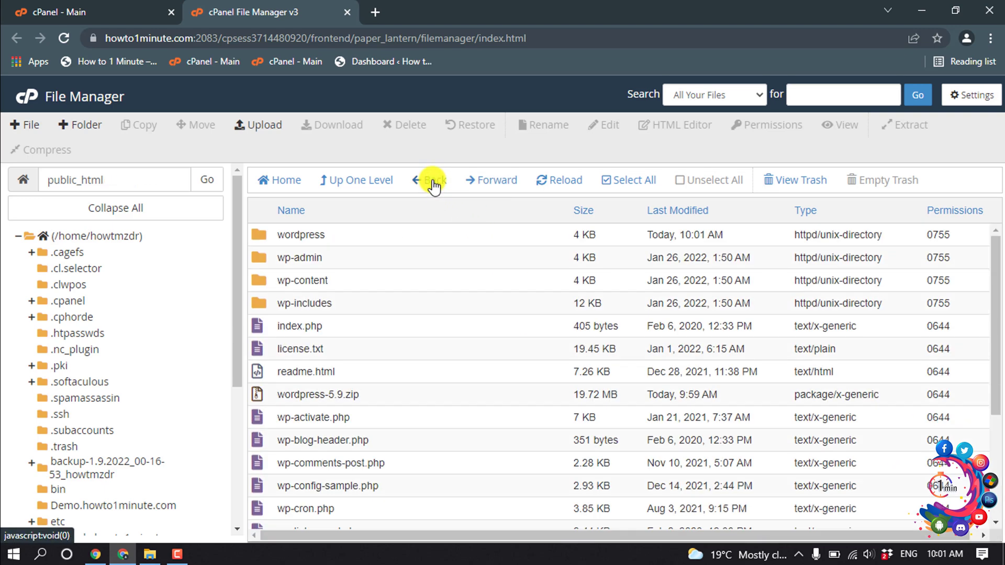
scroll(105, 398, "down", 5)
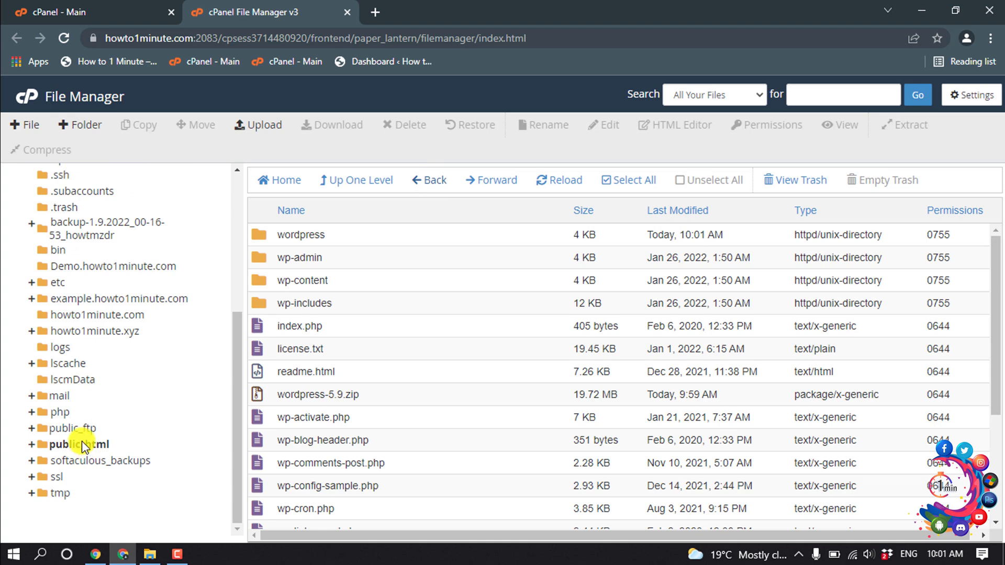
left_click(78, 445)
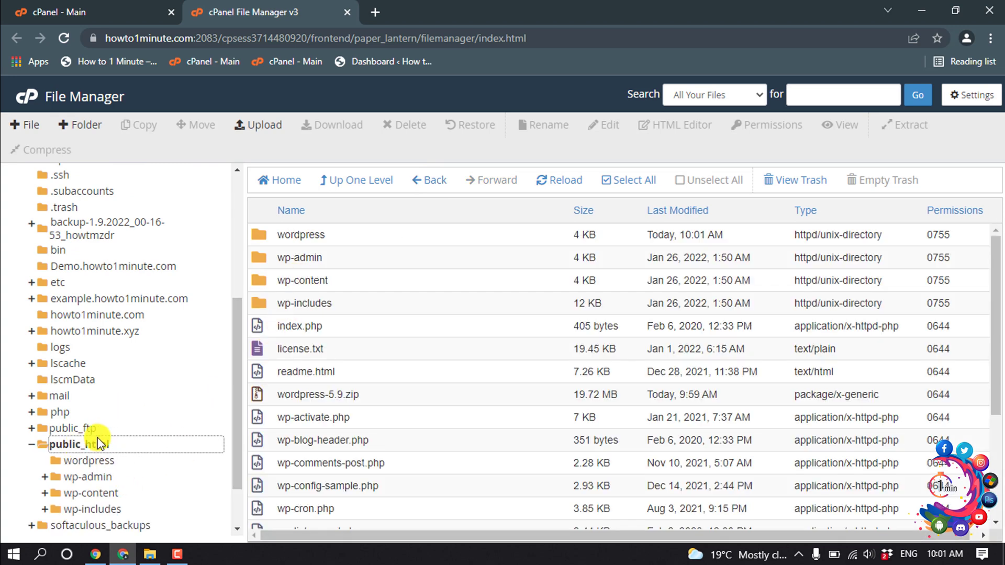
scroll(322, 267, "down", 3)
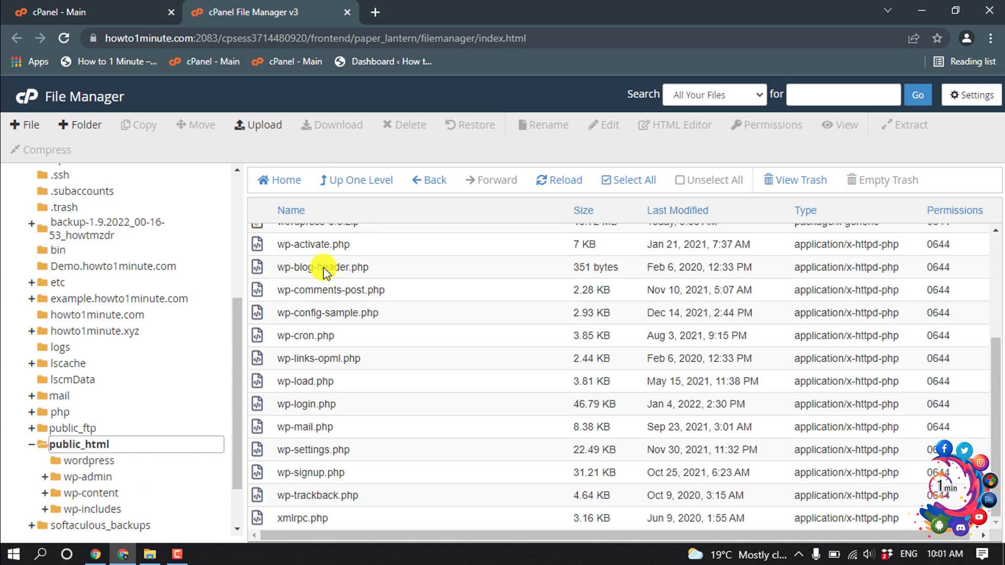
scroll(330, 383, "up", 3)
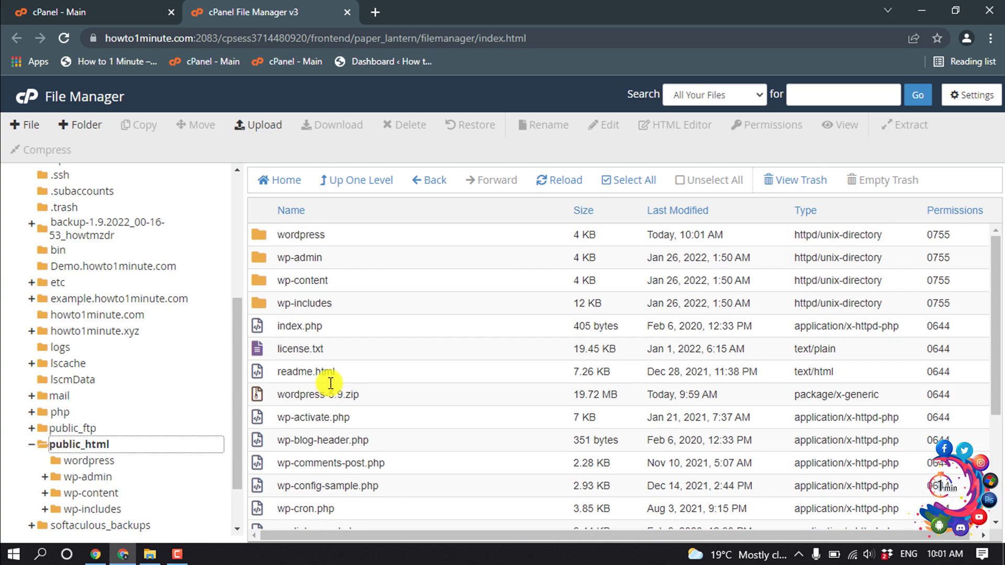
scroll(329, 395, "down", 3)
scroll(329, 398, "up", 3)
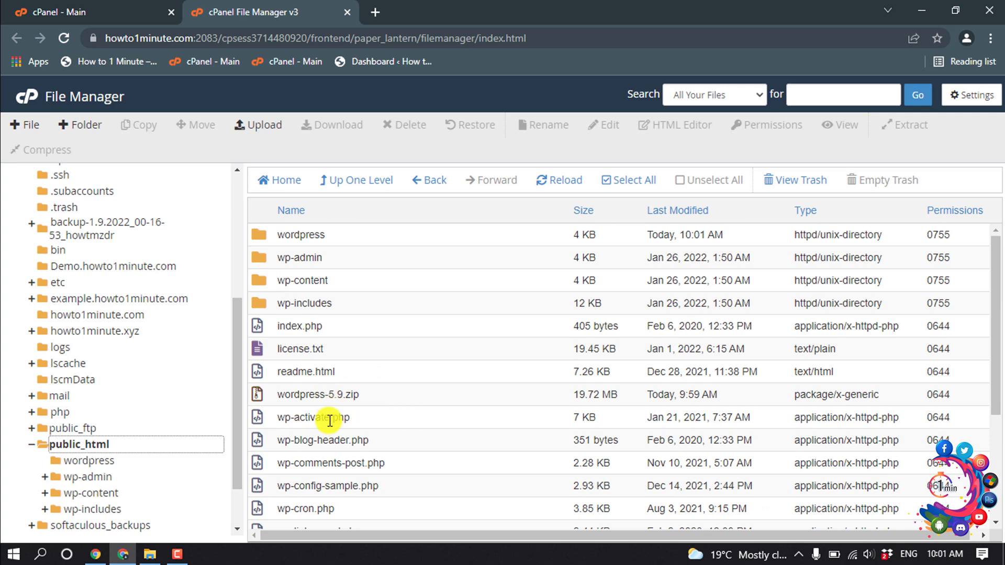
Step: Create the MySQL database howtmzdr_sample from the MySQL Databases page
left_click(40, 7)
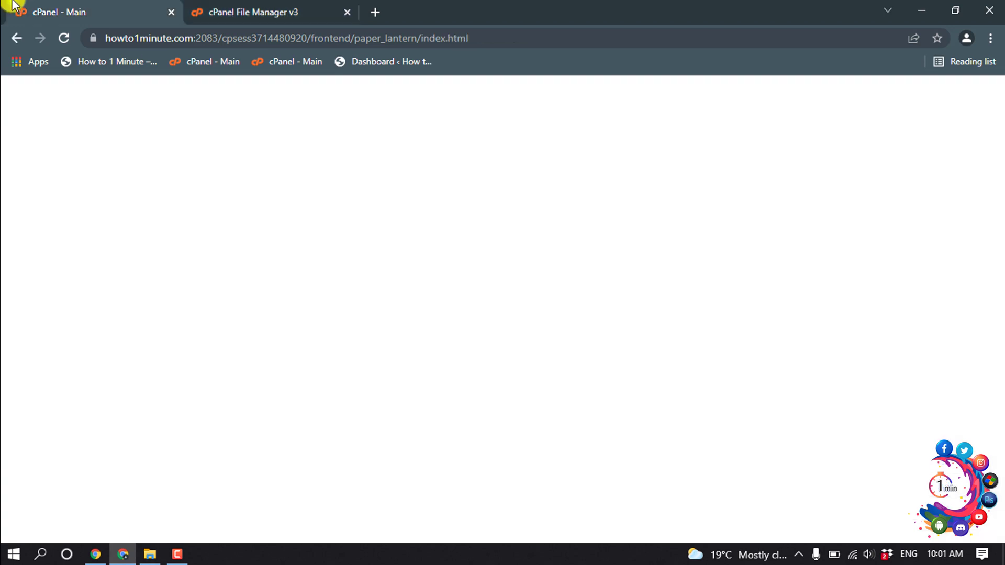
scroll(445, 374, "down", 2)
scroll(443, 371, "down", 2)
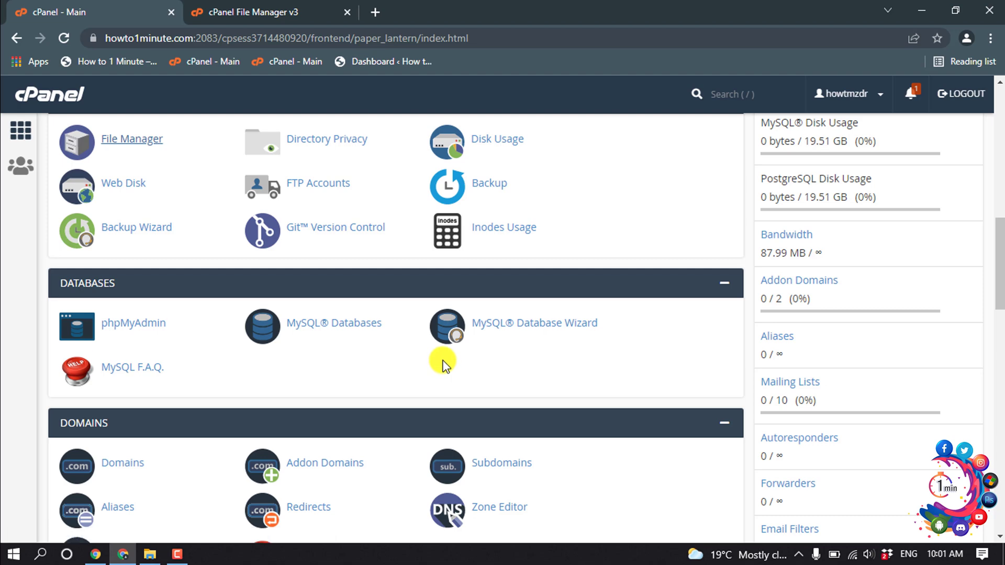
left_click(334, 330)
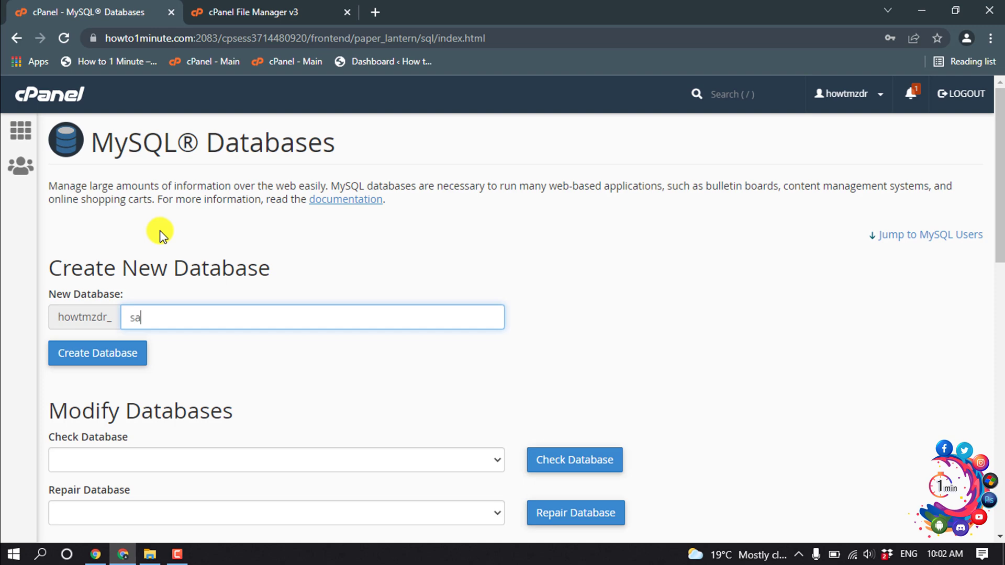
left_click(94, 361)
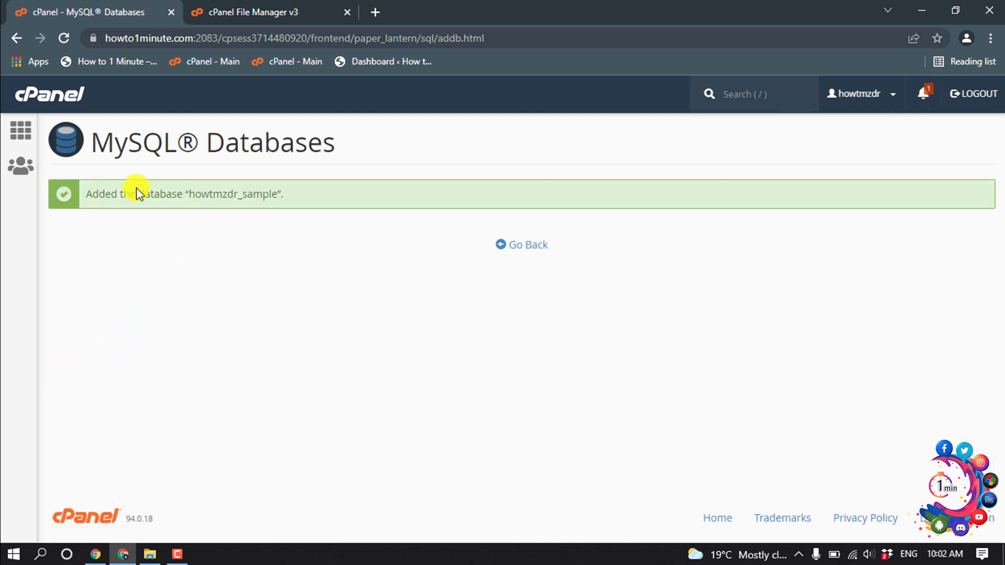
Step: Go back to MySQL Databases, select the Add New User username field, then minimize the browser
left_click(521, 246)
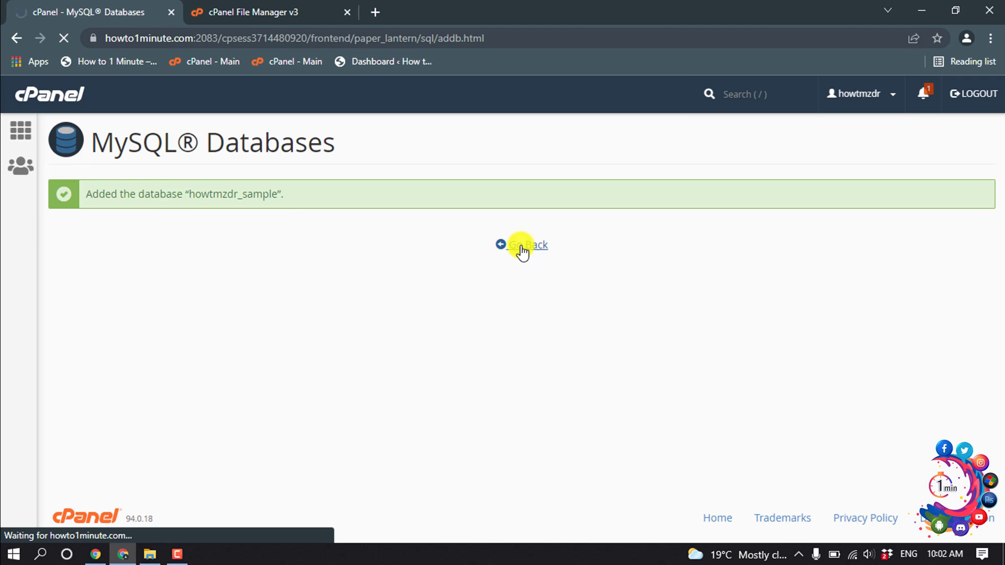
scroll(520, 247, "down", 8)
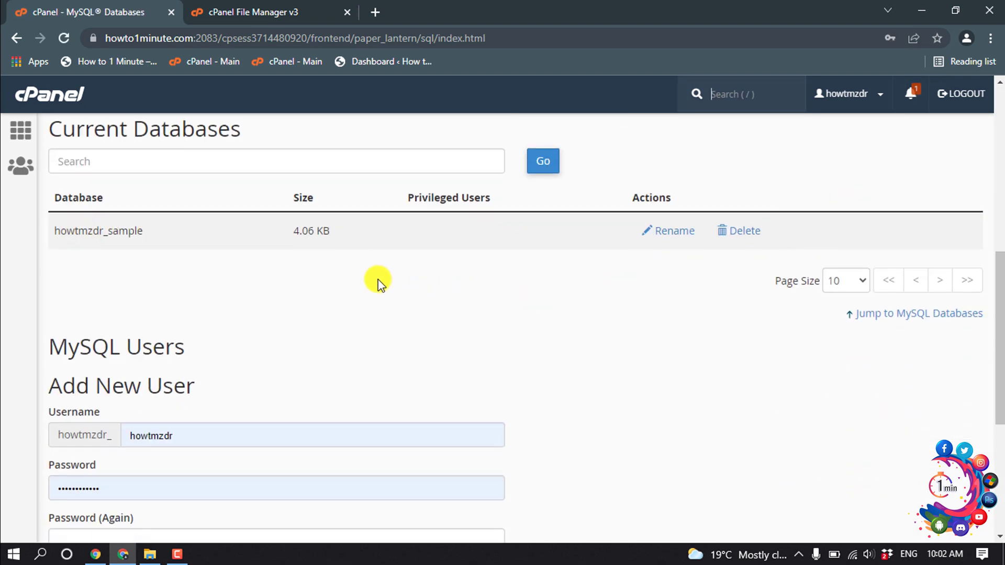
scroll(376, 281, "down", 1)
scroll(172, 335, "down", 2)
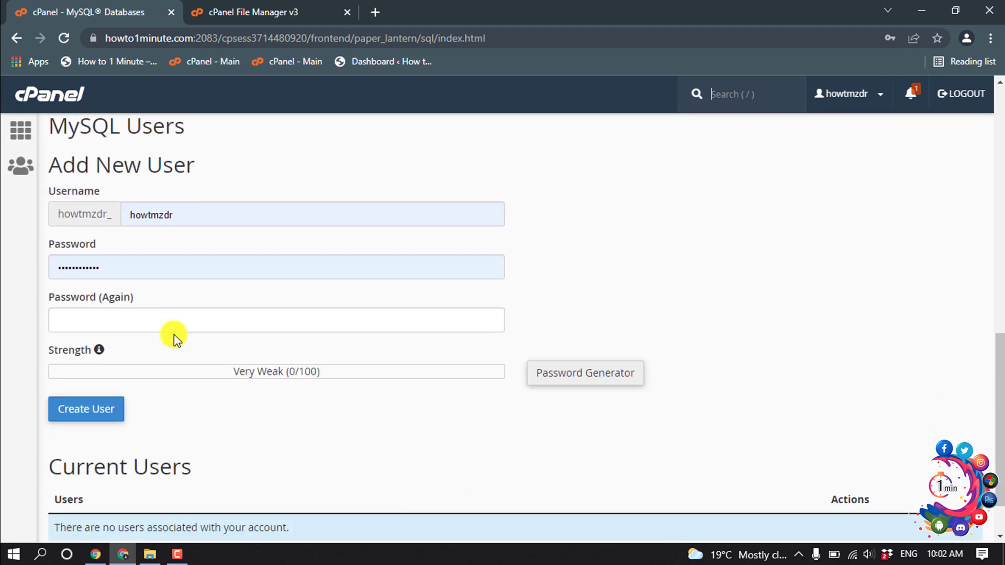
left_click(151, 213)
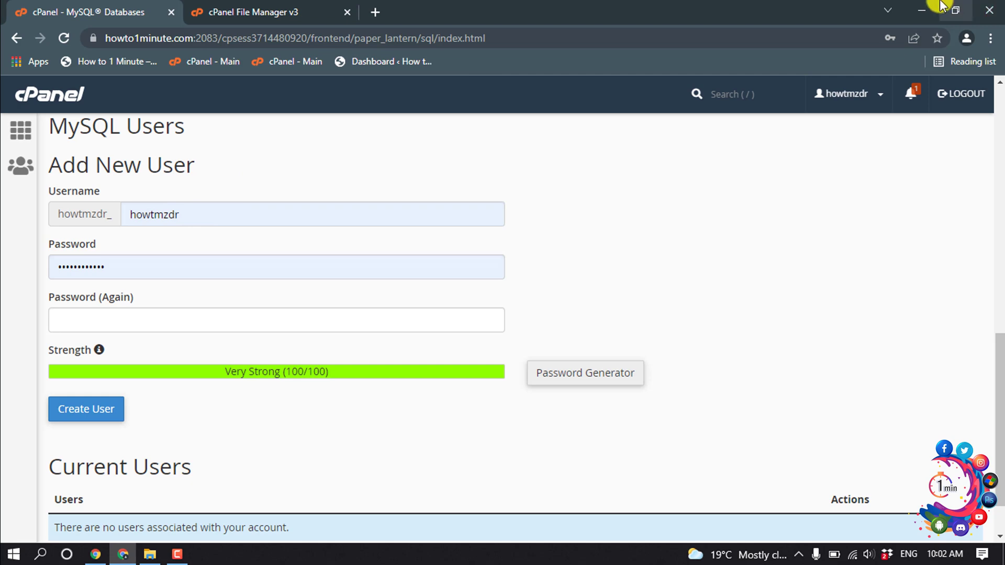
left_click(922, 10)
Step: Create a new text document on the desktop and open it in Notepad for notes
left_click(849, 105)
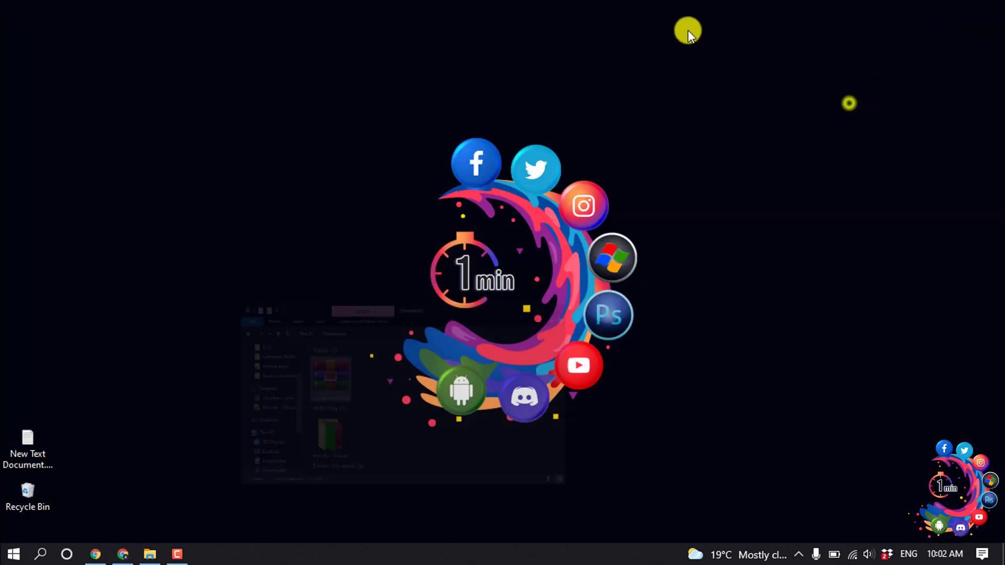
right_click(688, 30)
left_click(751, 173)
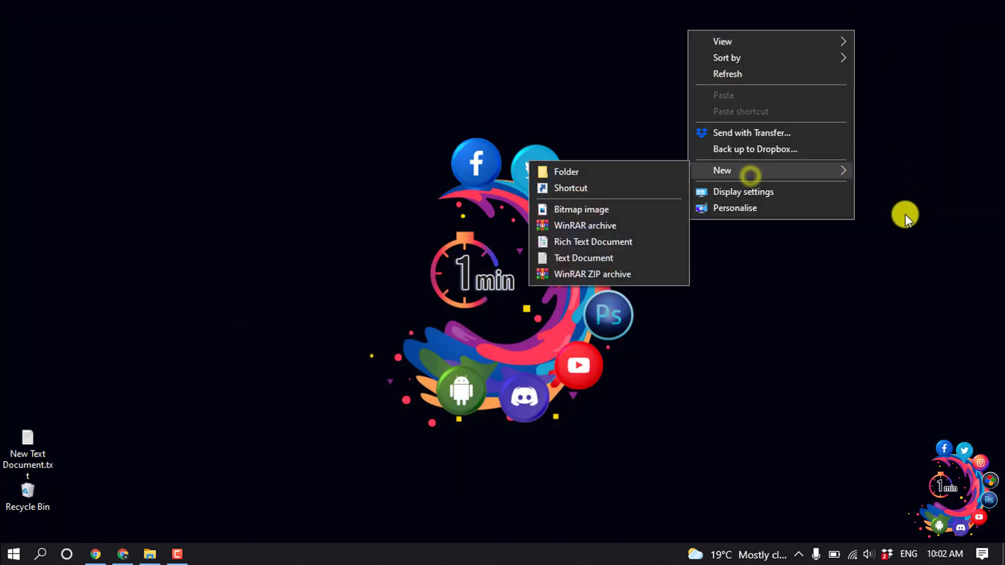
left_click(623, 256)
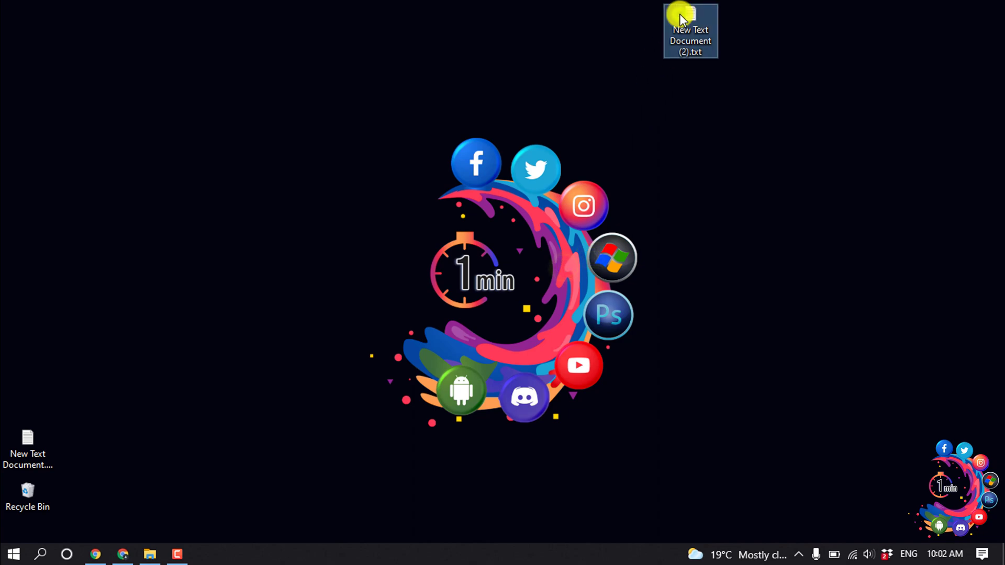
double_click(679, 14)
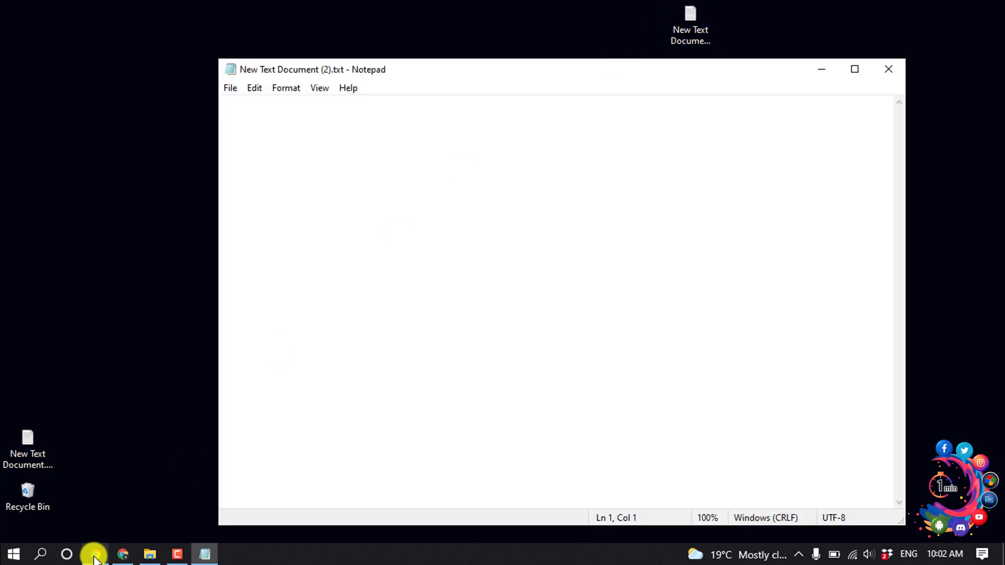
left_click(117, 556)
Step: Enter 'sample' as the new database username and generate a strong password
left_click_drag(201, 215, 125, 214)
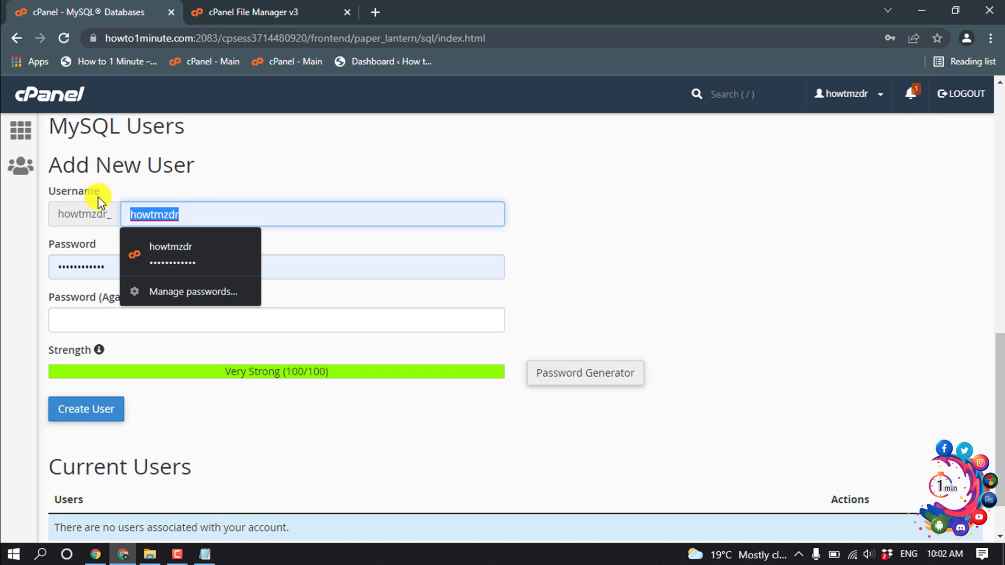
type("s")
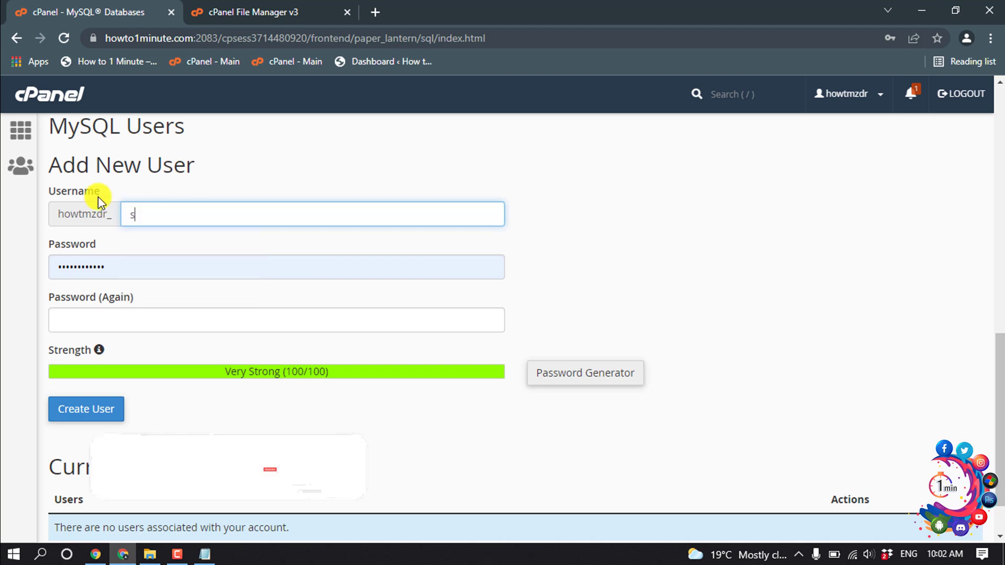
type("ample")
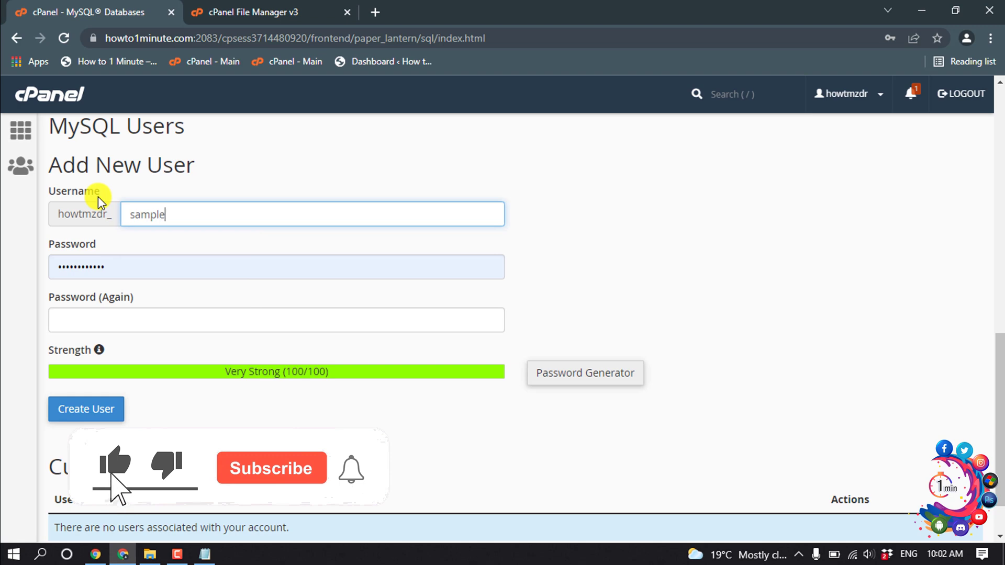
left_click(124, 274)
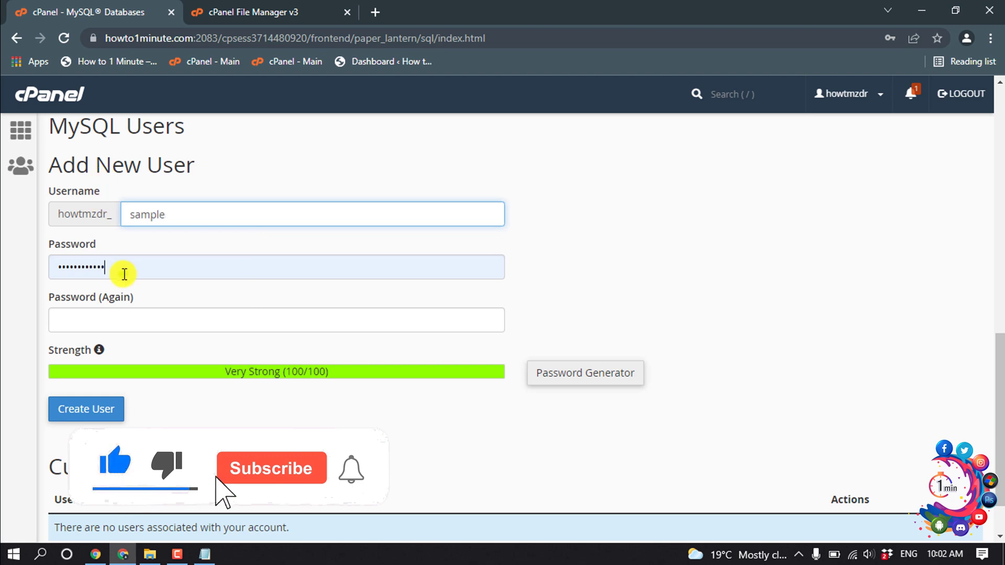
left_click(572, 384)
left_click(572, 384)
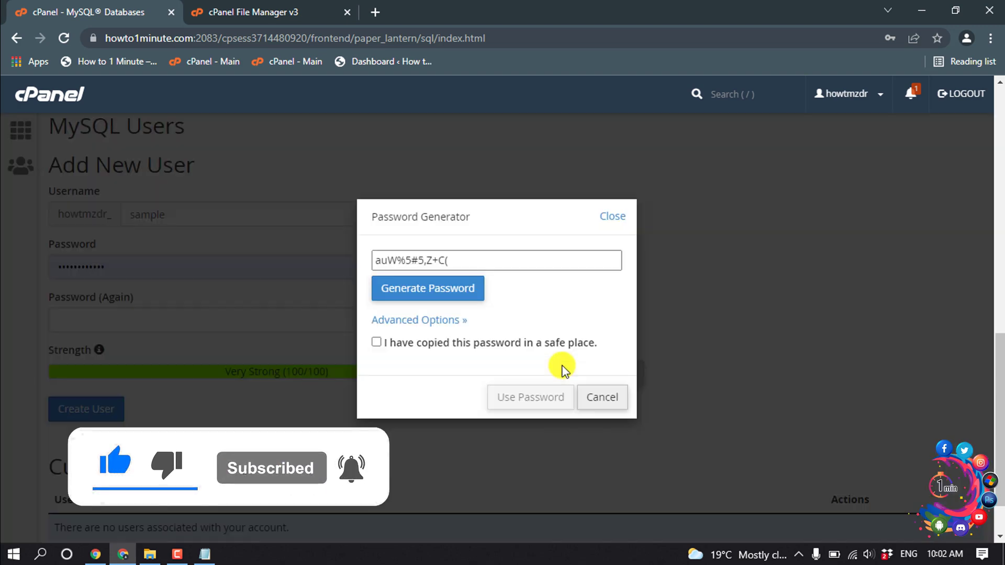
Step: Copy the generated password into the Notepad notes under 'user'
left_click_drag(456, 261, 366, 261)
right_click(406, 260)
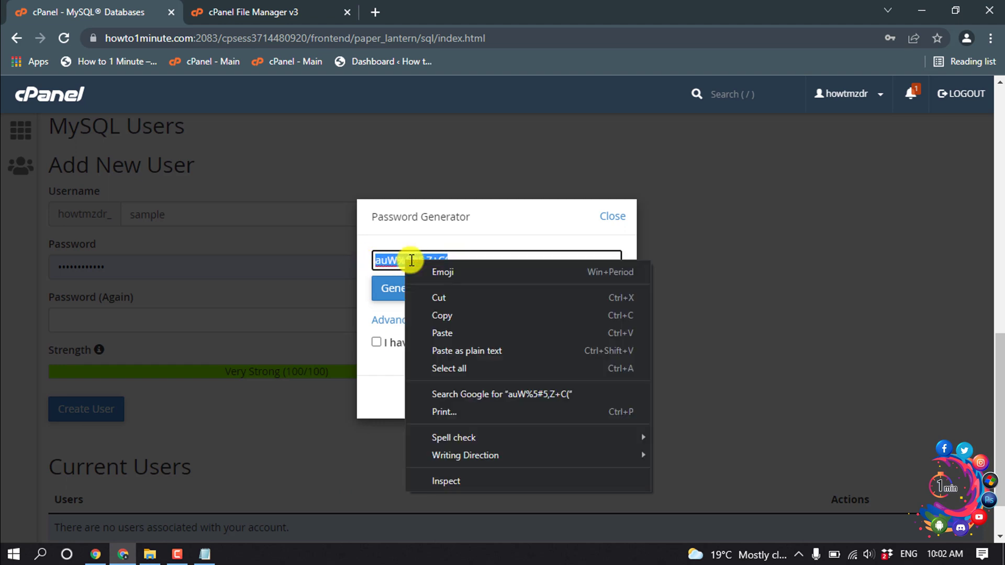
left_click(439, 314)
left_click(205, 554)
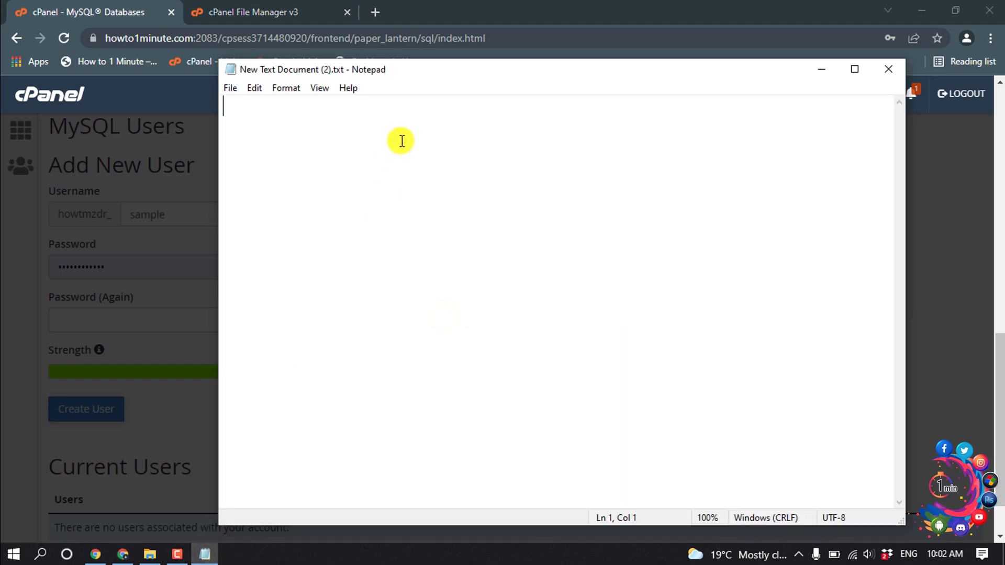
type("user password")
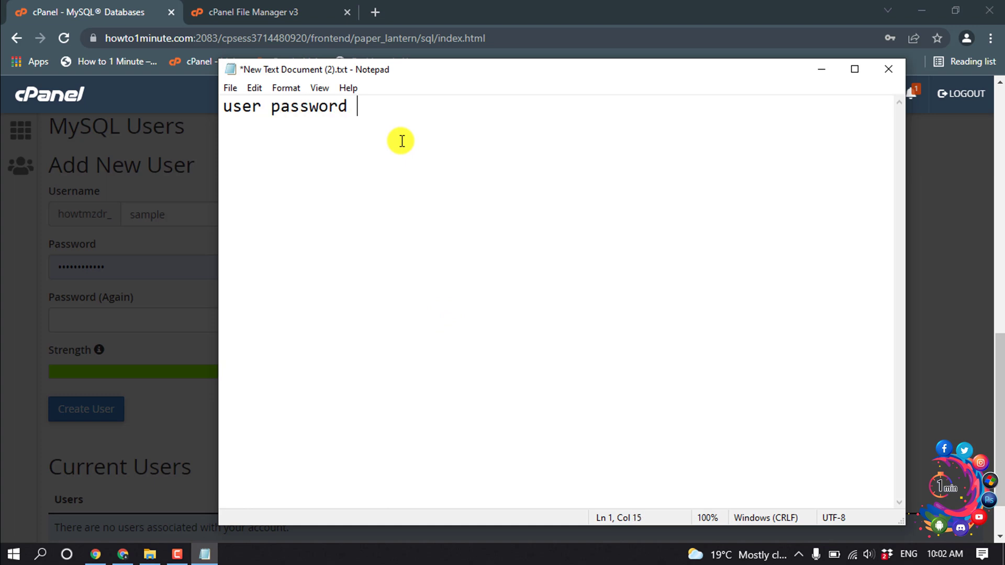
key("ctrl+v")
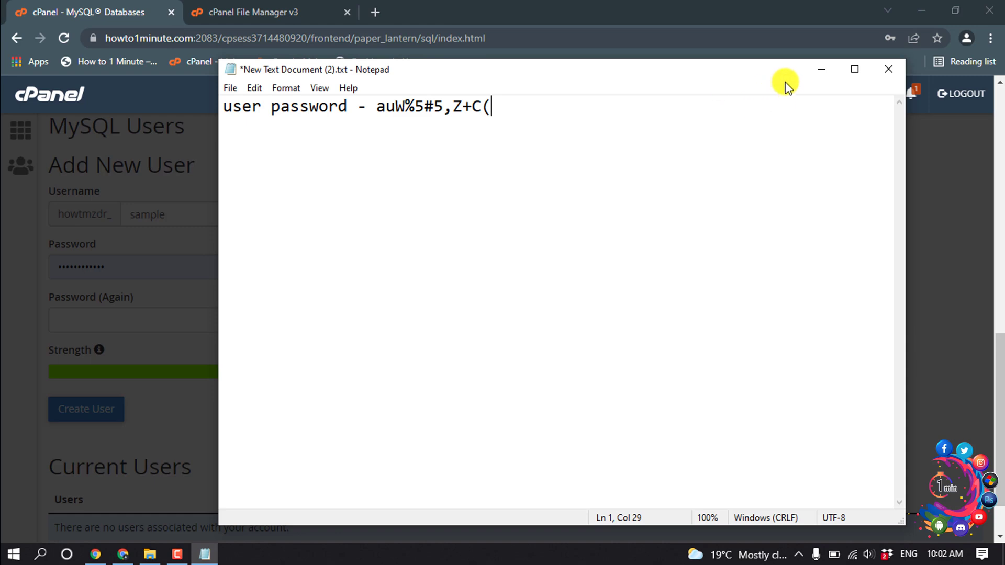
left_click(813, 70)
Step: Use the generated password and create the howtmzdr_sample MySQL user
left_click(376, 342)
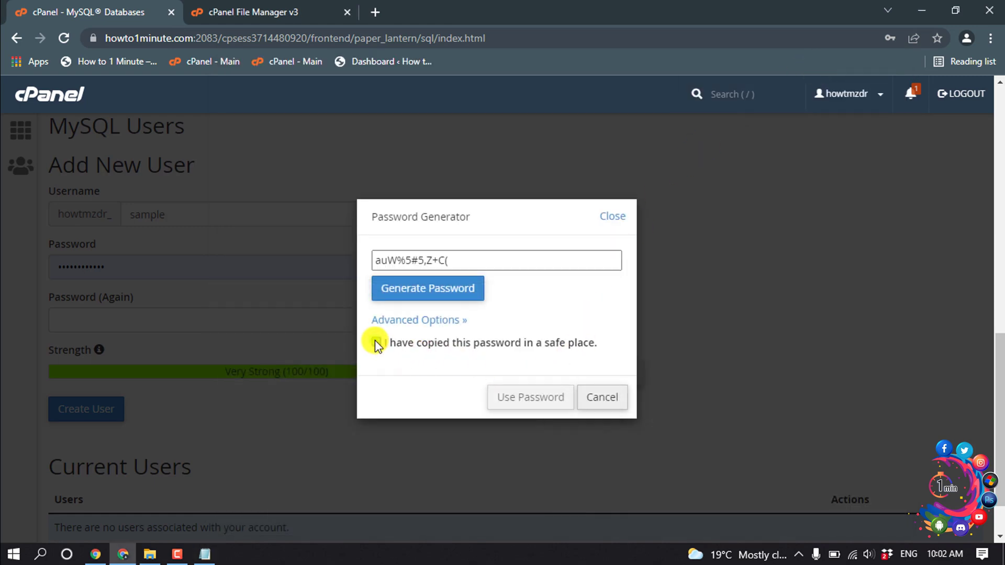
left_click(513, 398)
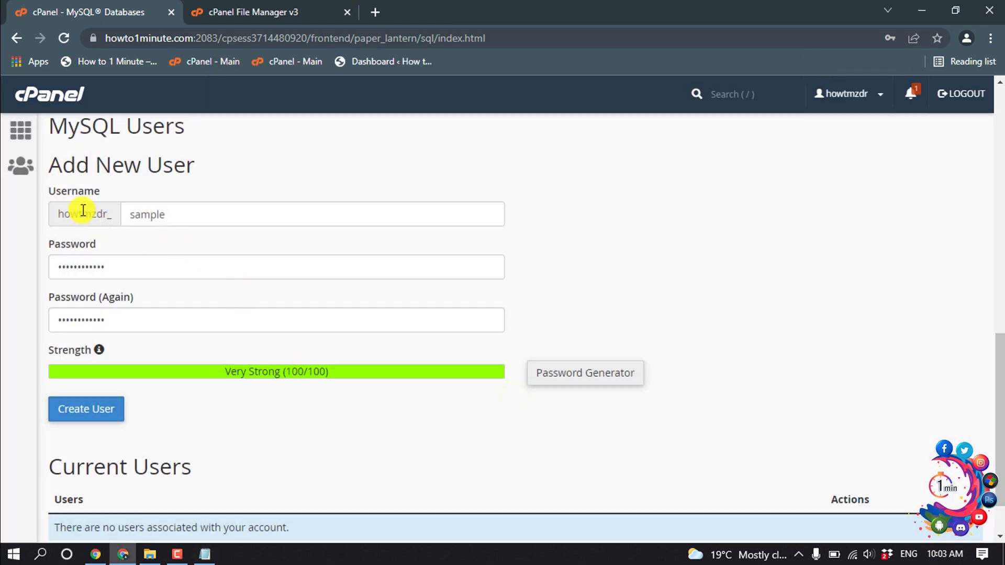
left_click(88, 414)
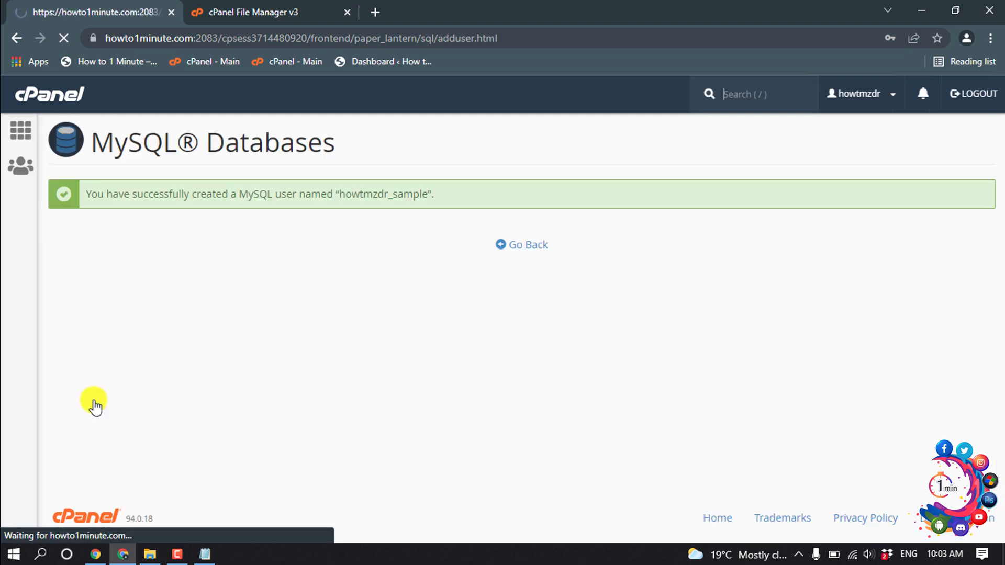
Step: Copy the database name howtmzdr_sample from Current Databases into the Notepad notes
left_click(900, 246)
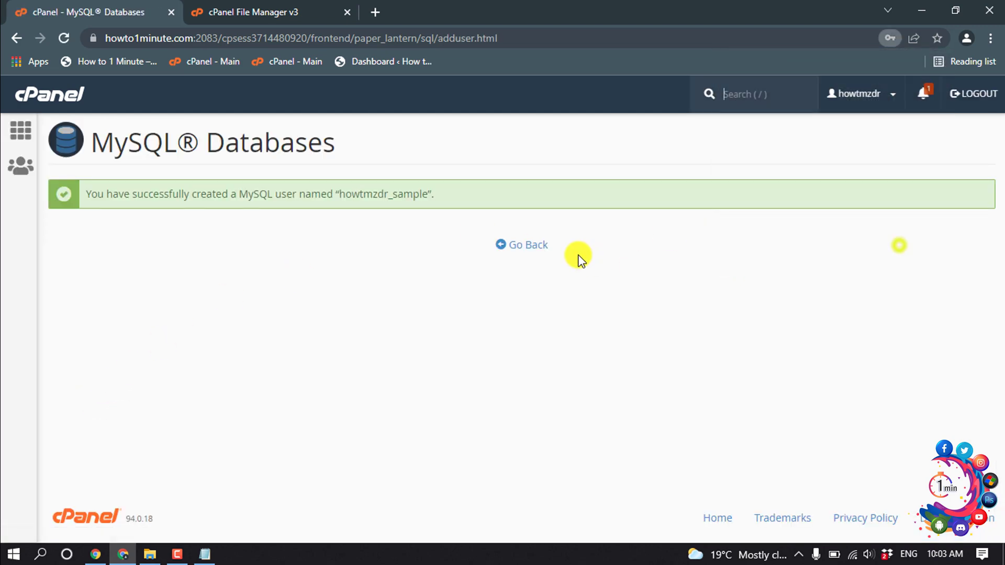
left_click(520, 247)
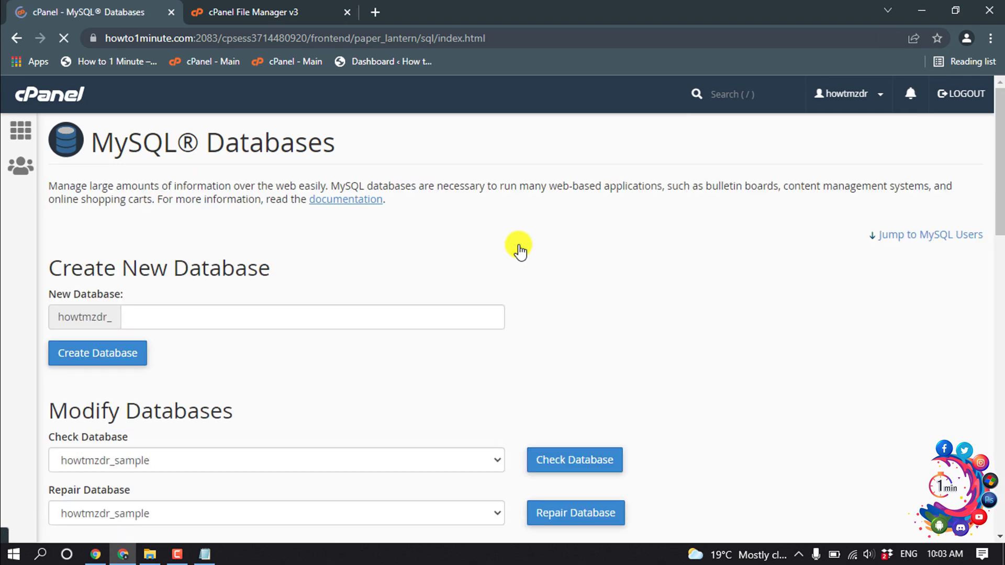
scroll(520, 250, "down", 7)
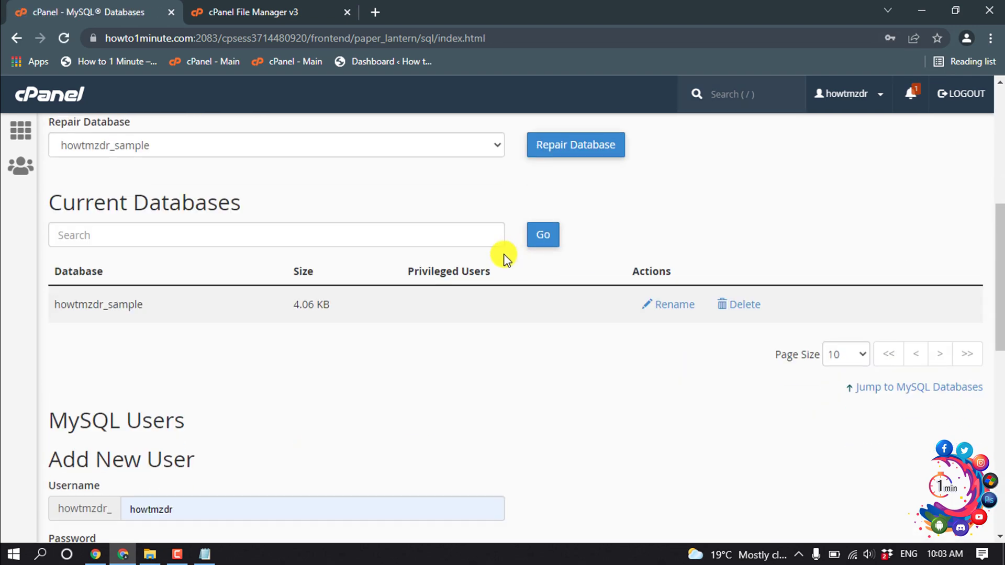
left_click_drag(152, 305, 56, 304)
right_click(79, 307)
left_click(109, 314)
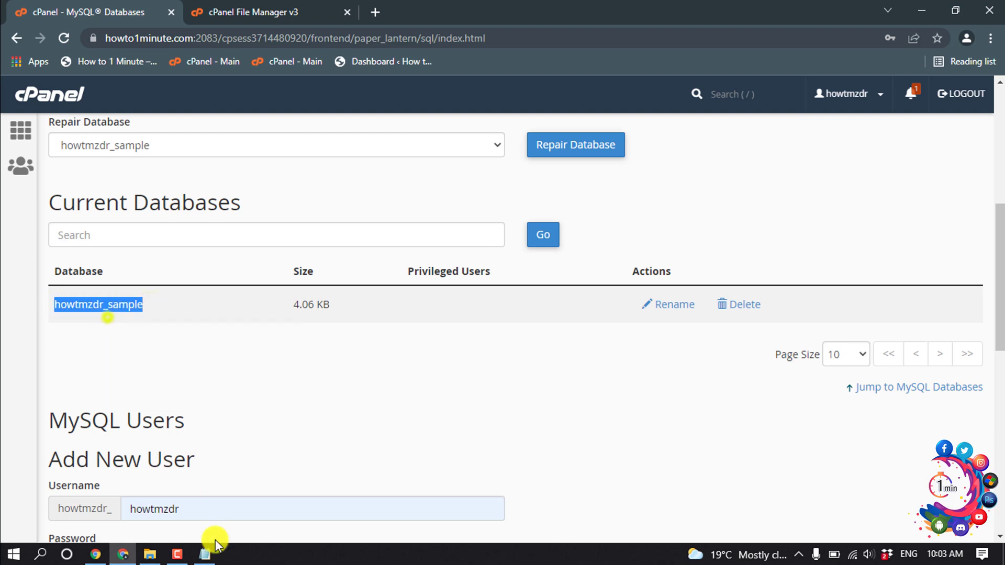
left_click(205, 555)
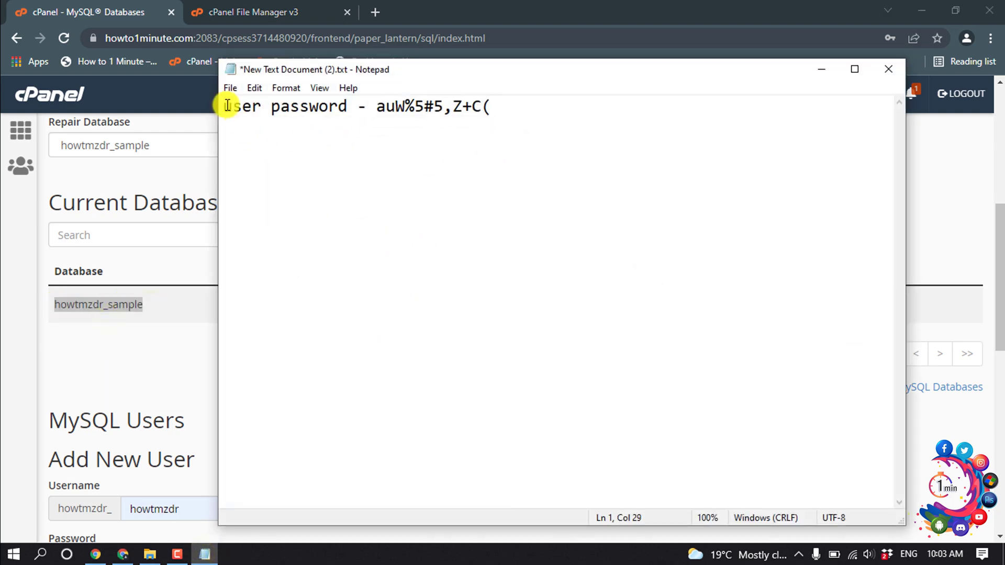
key("Return")
key("Return")
key("Up")
key("Up")
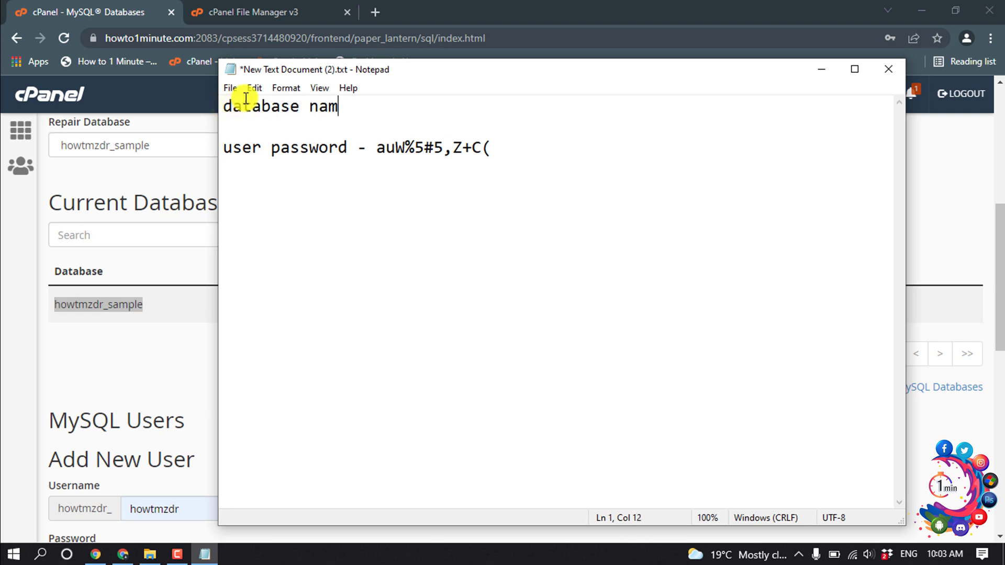
key("ctrl+v")
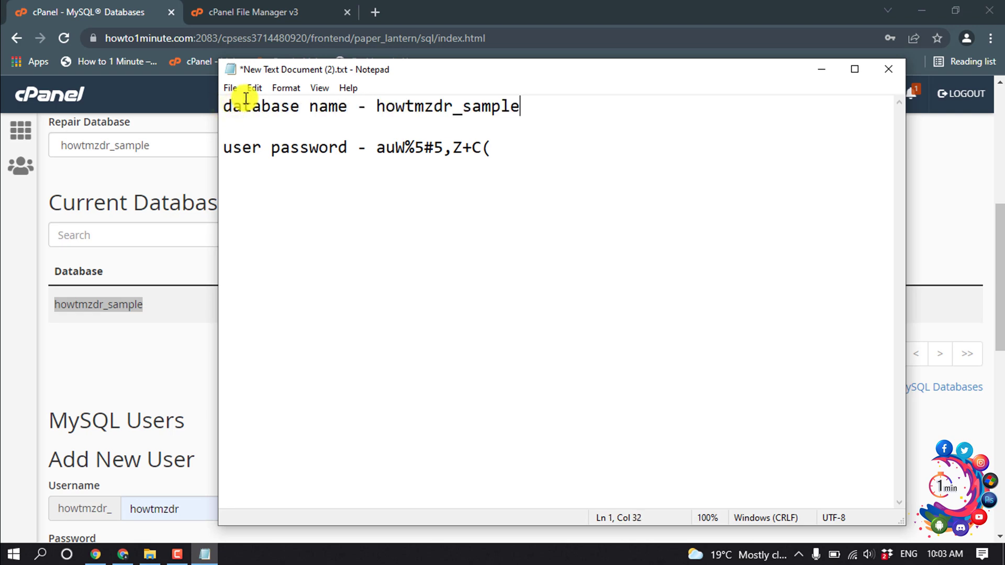
left_click(34, 303)
scroll(166, 345, "down", 6)
scroll(167, 346, "down", 4)
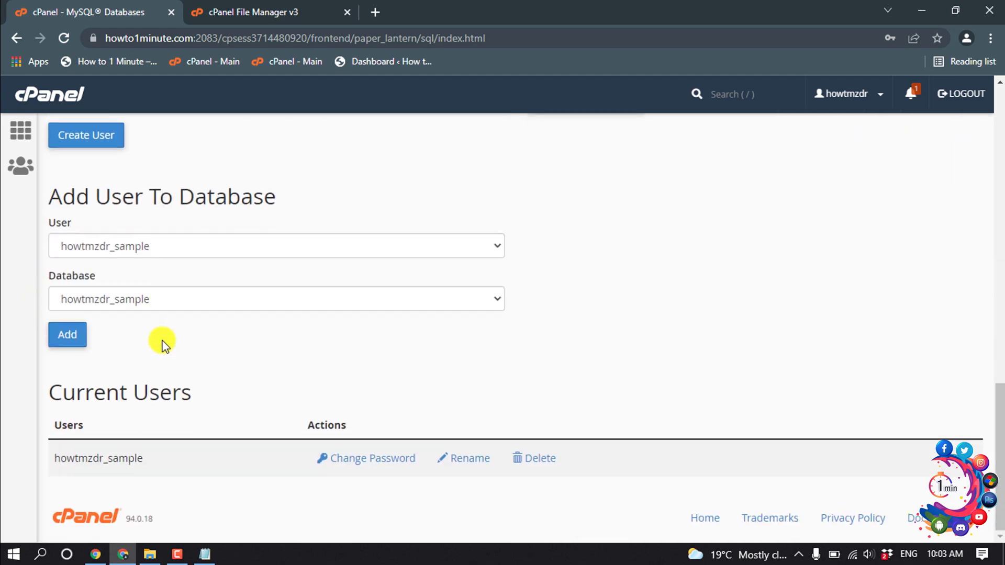
left_click_drag(149, 459, 64, 450)
right_click(60, 458)
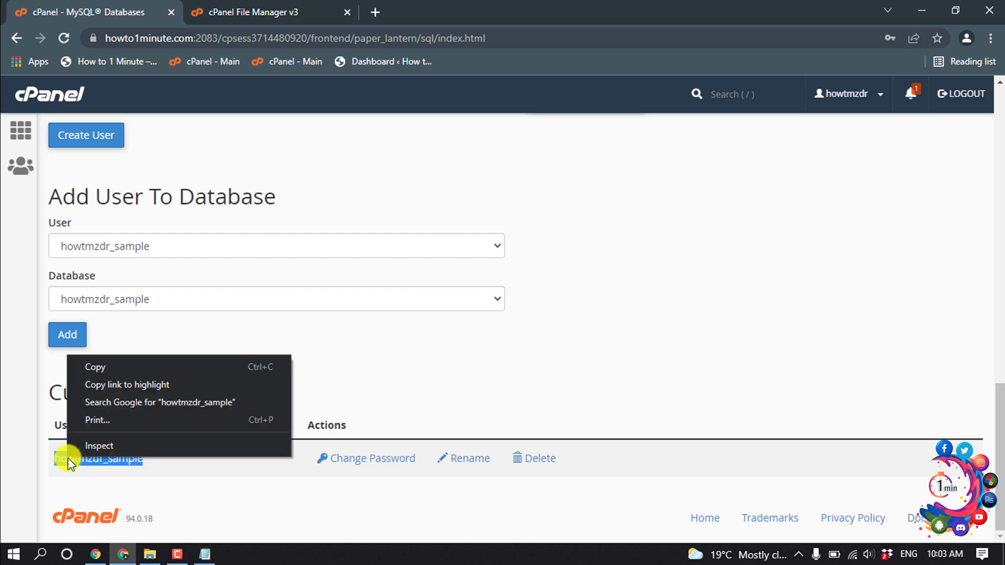
left_click(107, 370)
left_click(202, 556)
left_click(303, 130)
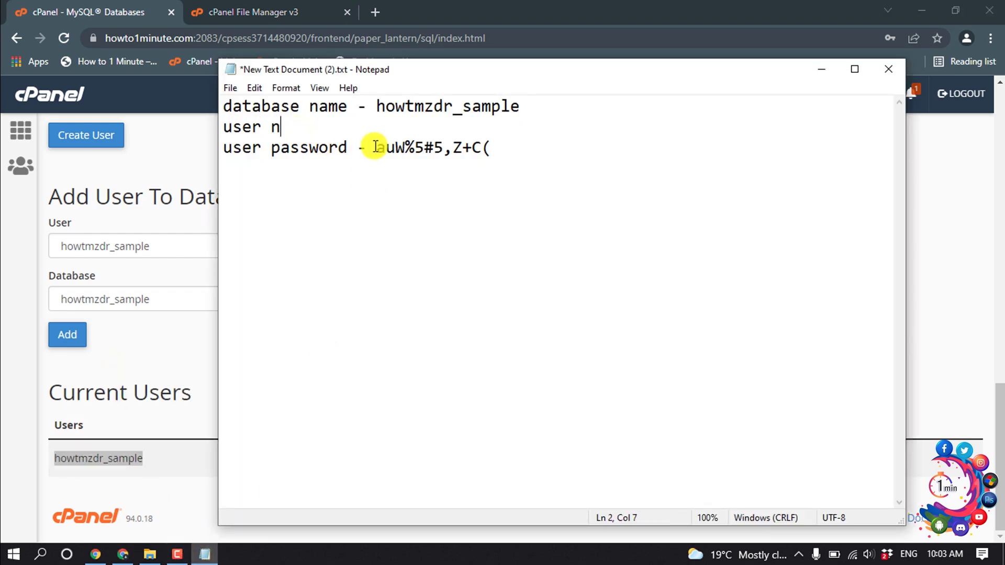
key("ctrl+v")
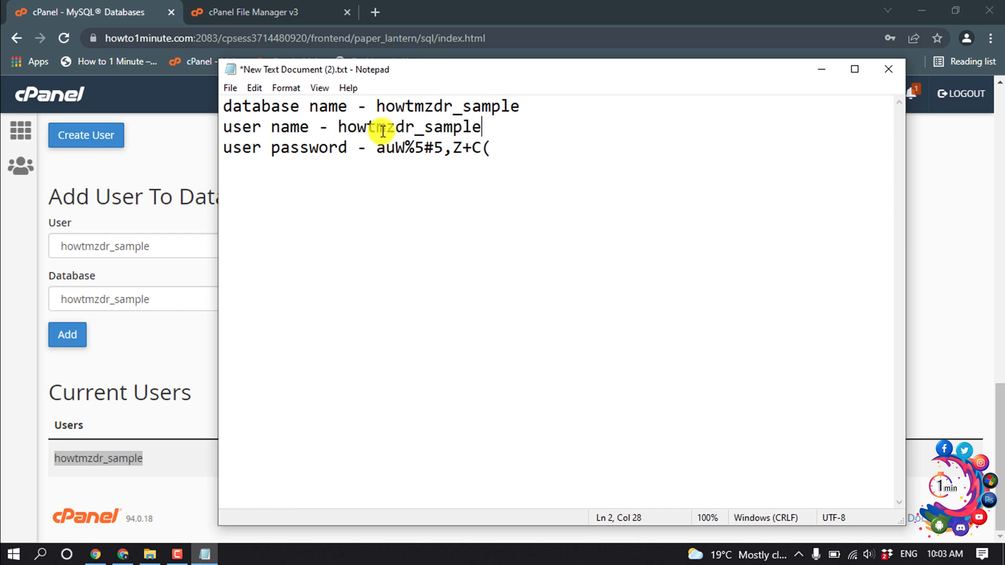
key("ctrl+s")
key("alt+Tab")
left_click(4, 362)
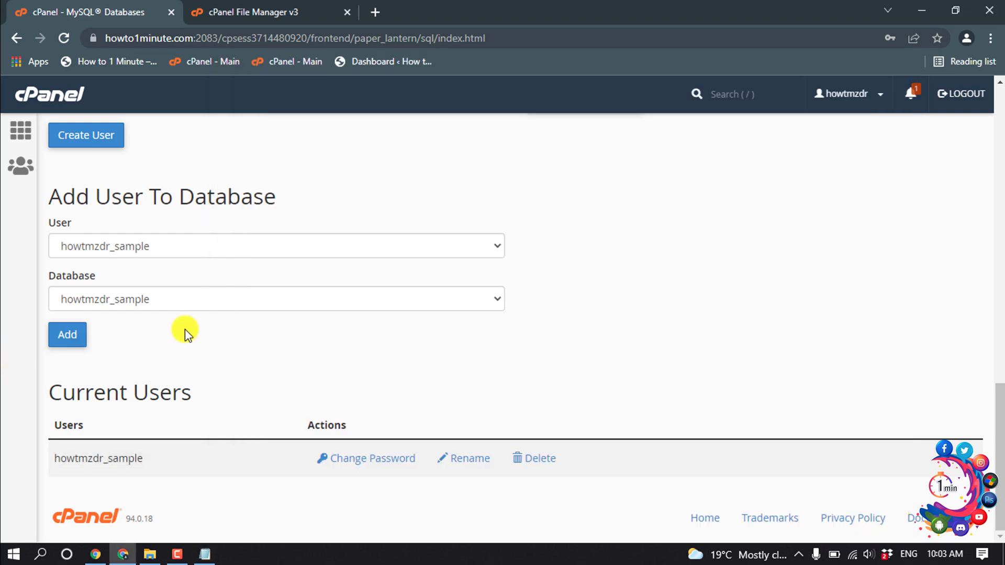
Step: Add user howtmzdr_sample to database howtmzdr_sample under Add User To Database
scroll(184, 329, "up", 3)
scroll(184, 329, "up", 7)
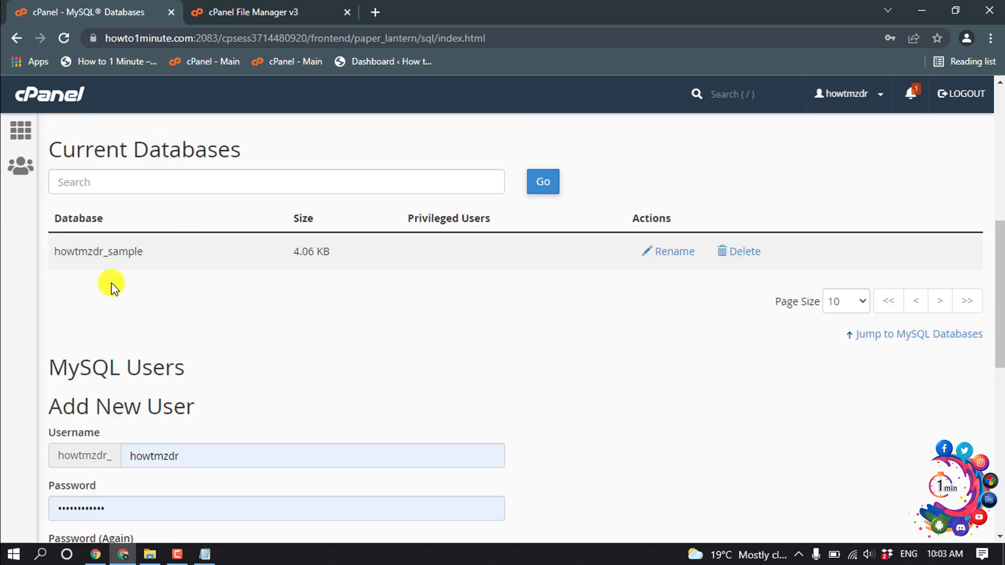
scroll(226, 278, "down", 7)
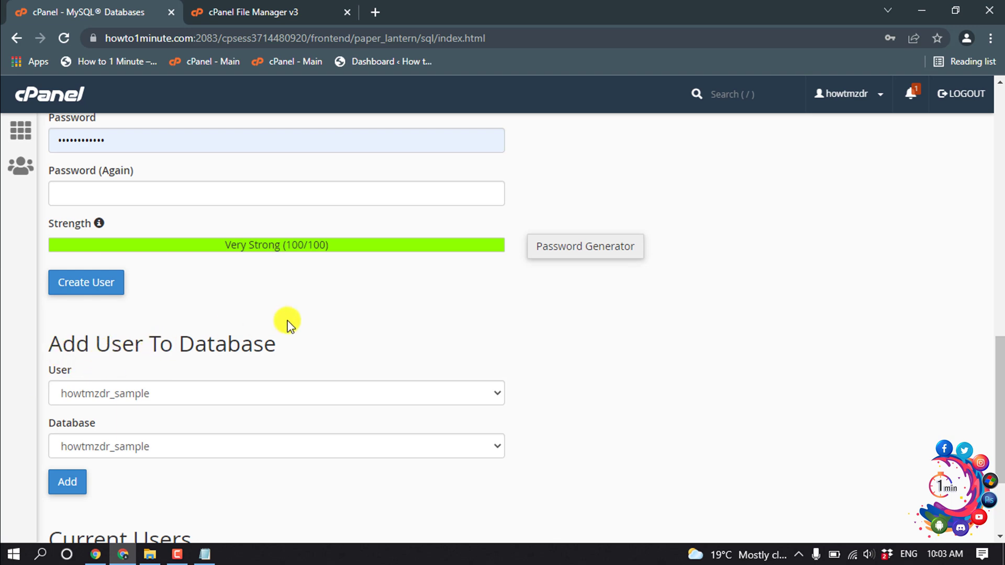
scroll(304, 321, "down", 3)
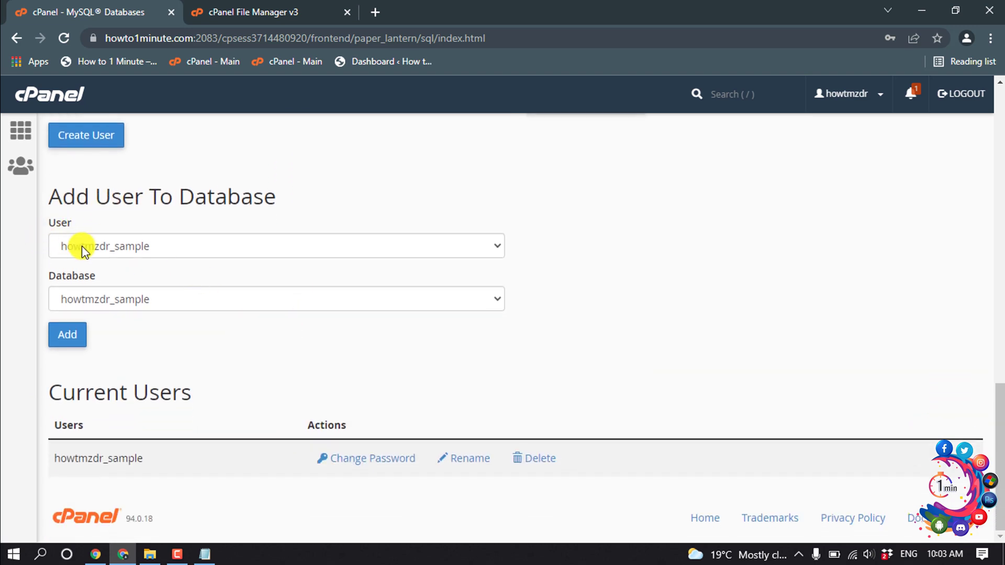
left_click(155, 245)
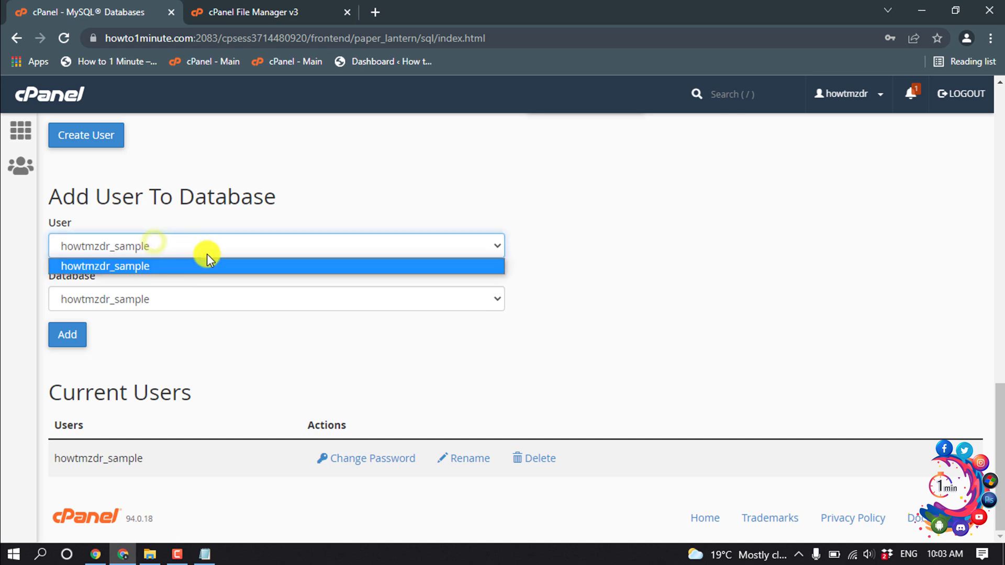
left_click(133, 264)
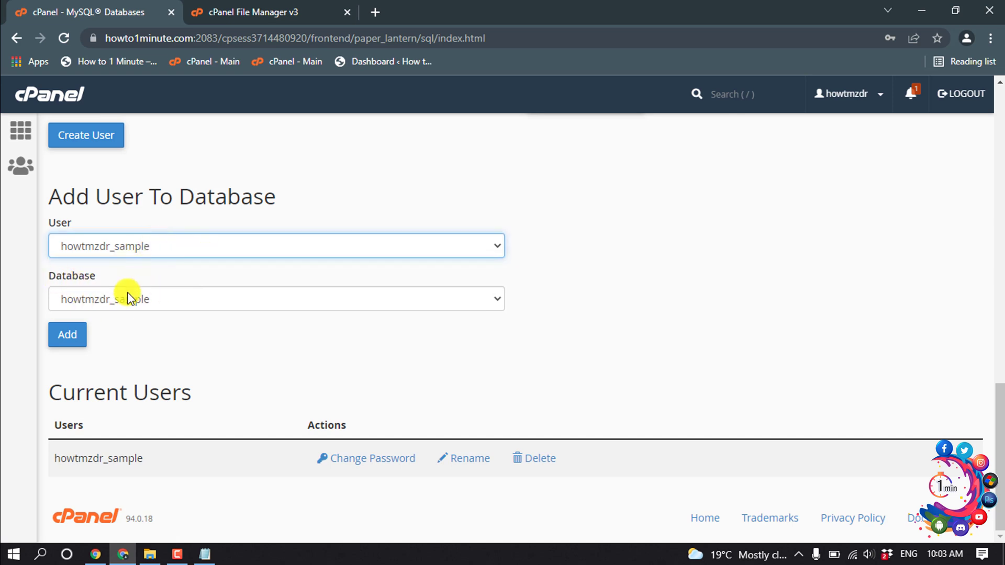
left_click(142, 299)
left_click(173, 321)
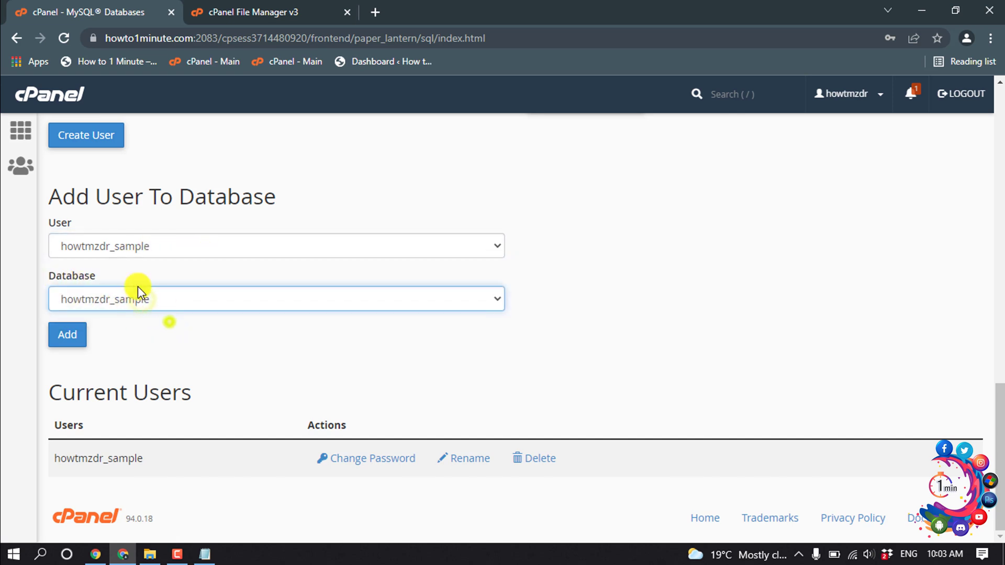
left_click(73, 340)
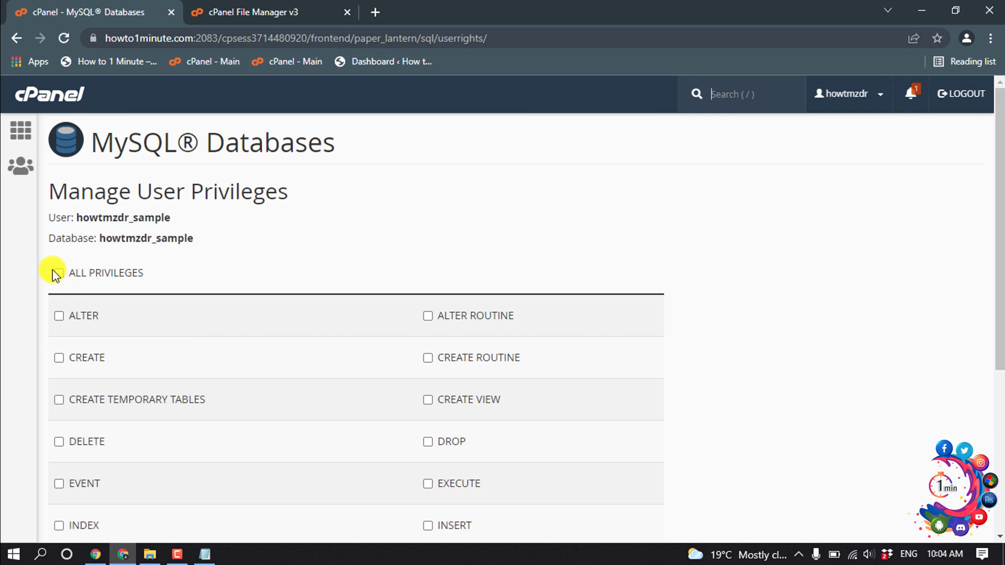
Step: Grant howtmzdr_sample ALL PRIVILEGES on the howtmzdr_sample database and save the changes
left_click(58, 273)
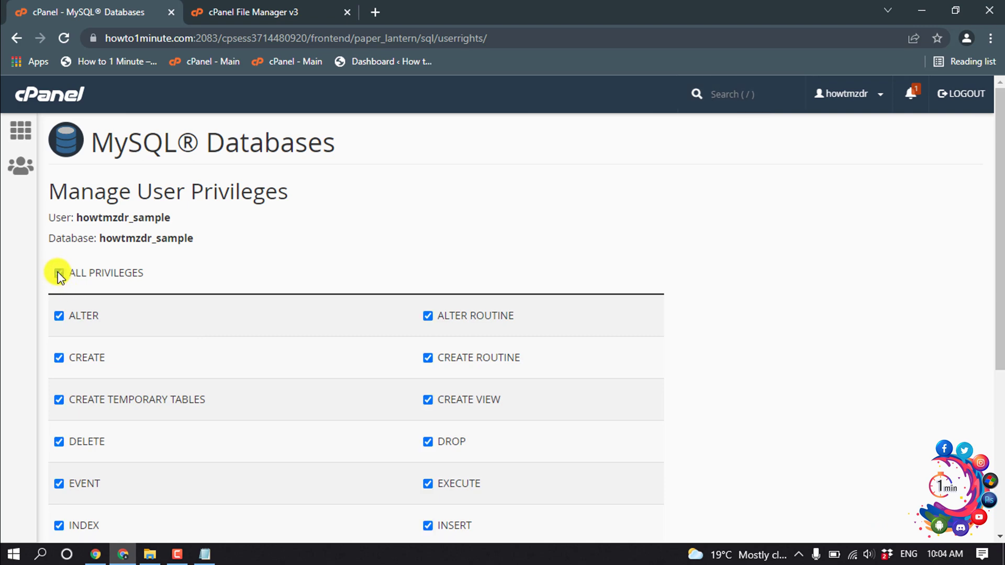
scroll(60, 275, "down", 5)
left_click(89, 439)
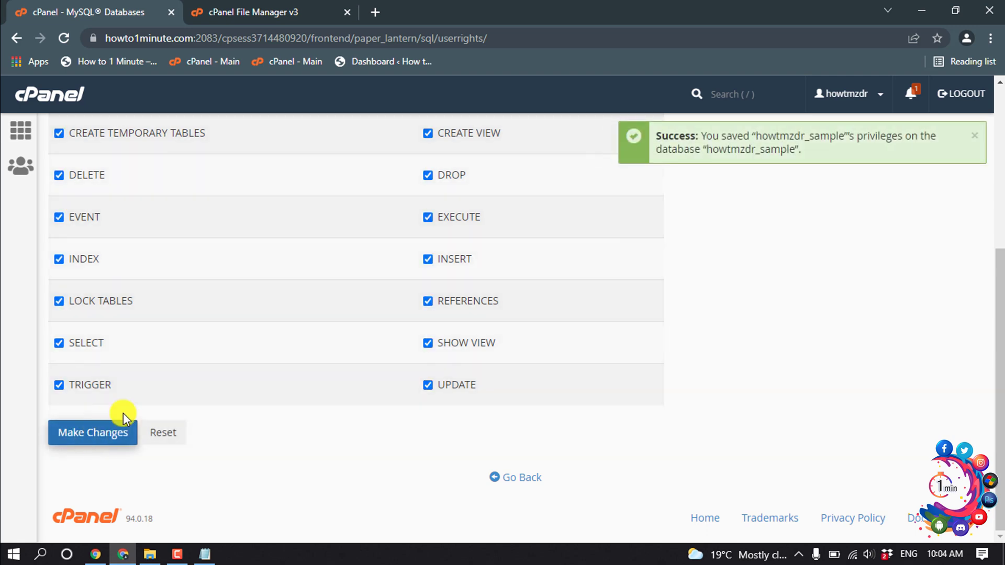
left_click(518, 479)
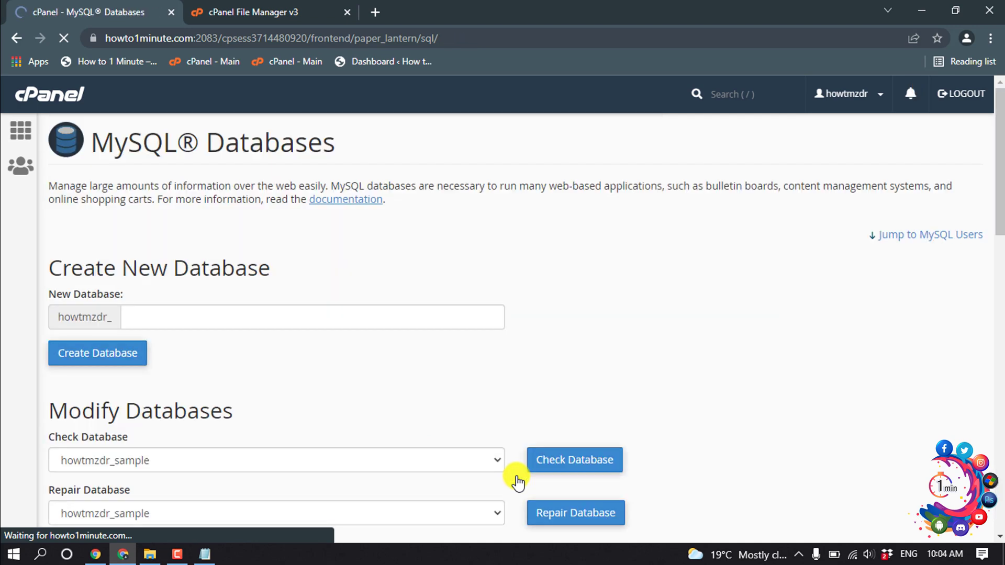
scroll(319, 376, "down", 5)
scroll(323, 376, "up", 7)
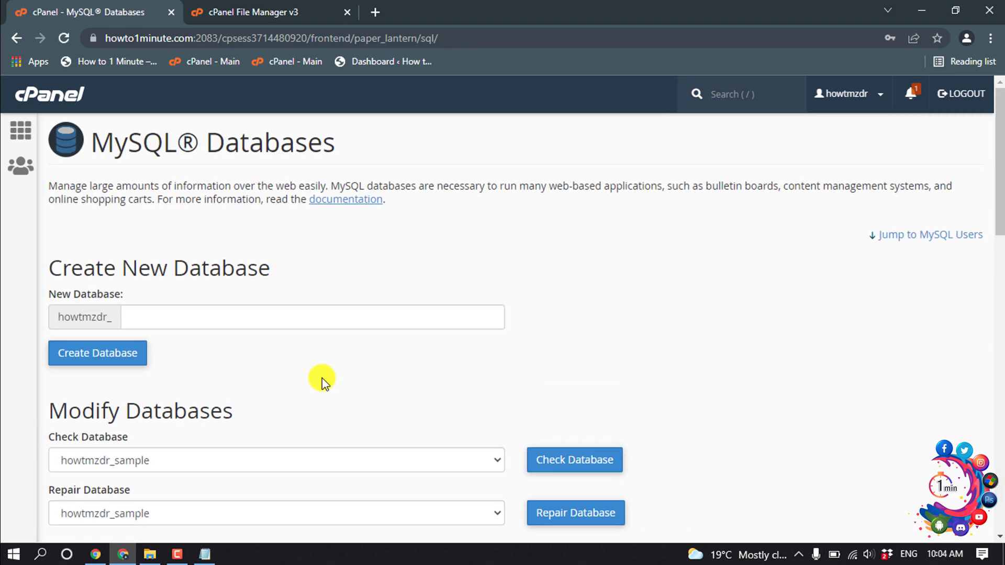
left_click(380, 7)
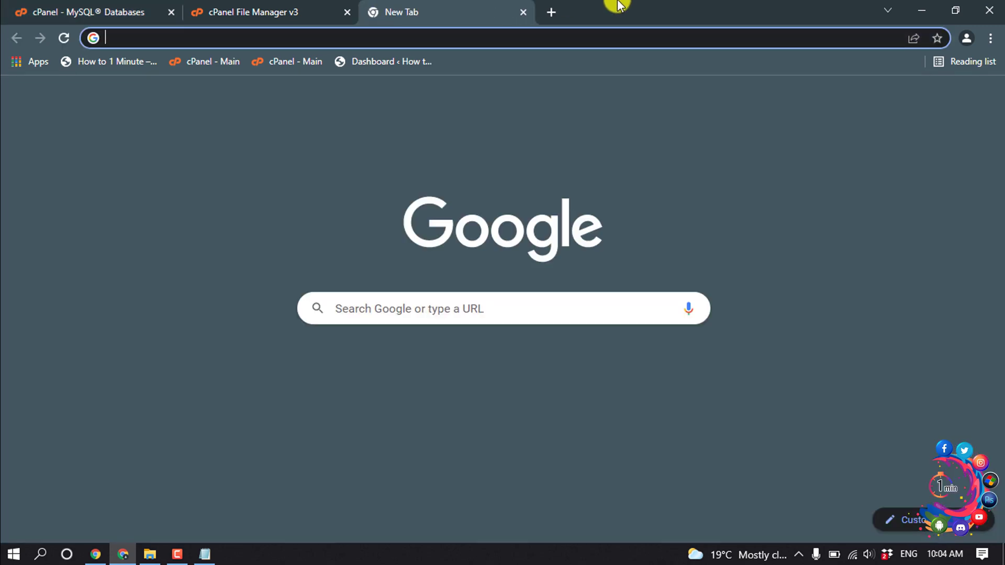
Step: Load howto1minute.com, choose English (United States), and proceed to the database details form
type("the")
key("BackSpace")
key("BackSpace")
key("BackSpace")
type("h")
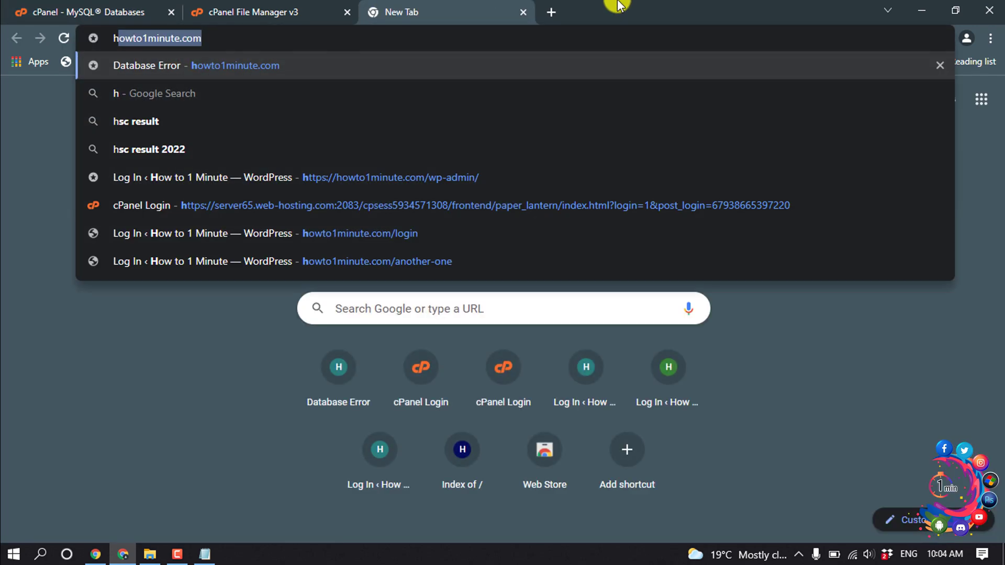
key("Return")
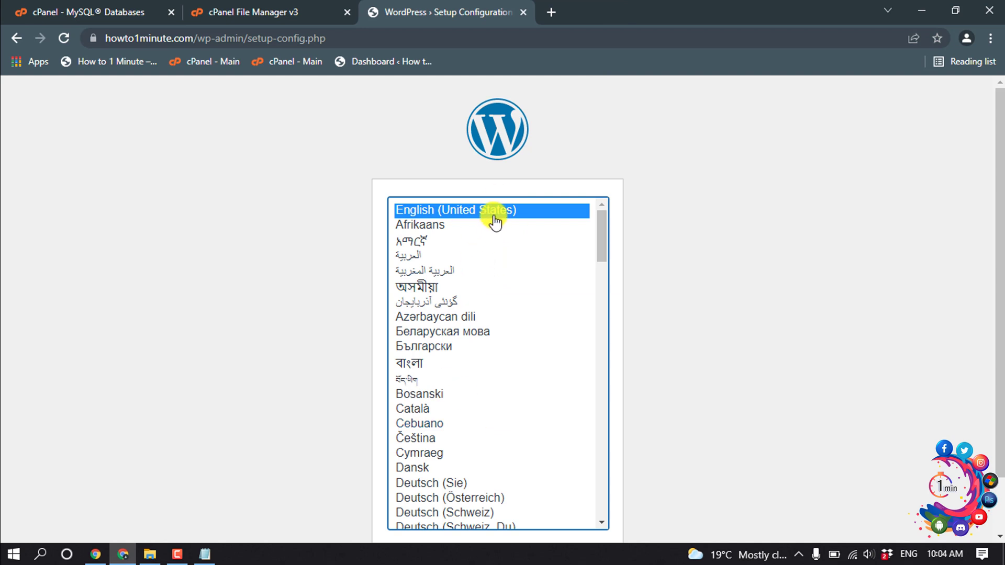
scroll(557, 243, "down", 3)
left_click(571, 496)
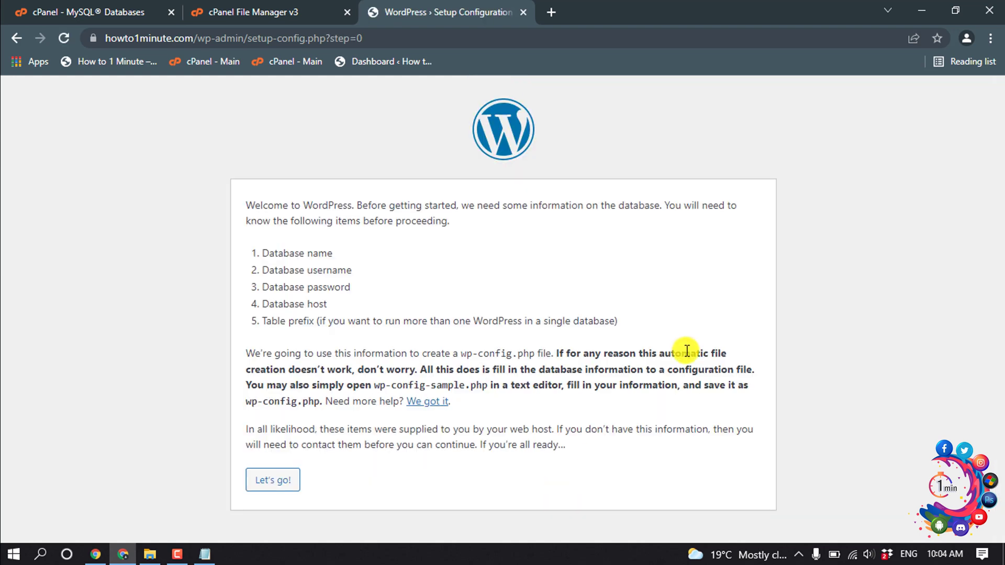
left_click(269, 484)
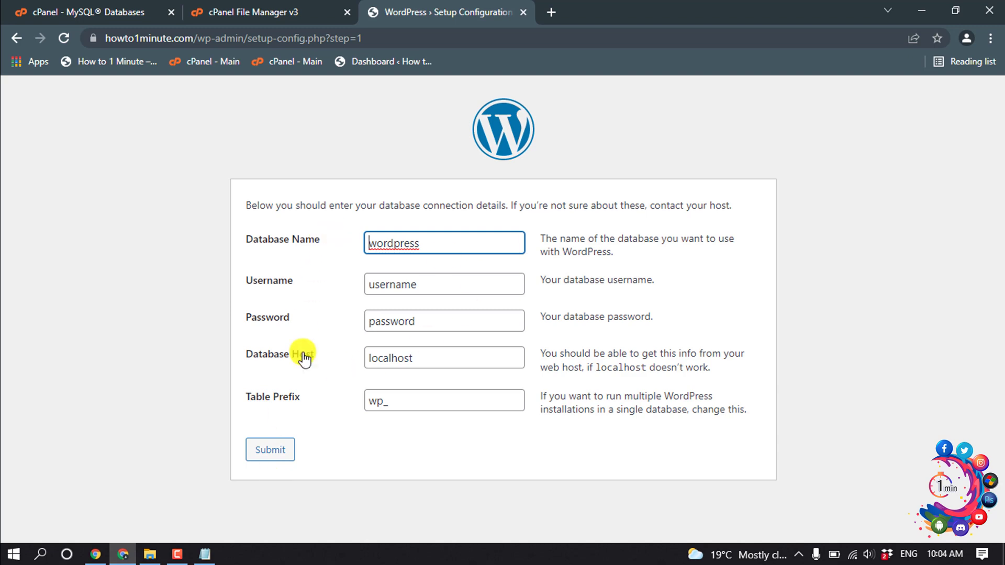
Step: Fill Database Name and Username with howtmzdr_sample copied from the notes
left_click(204, 554)
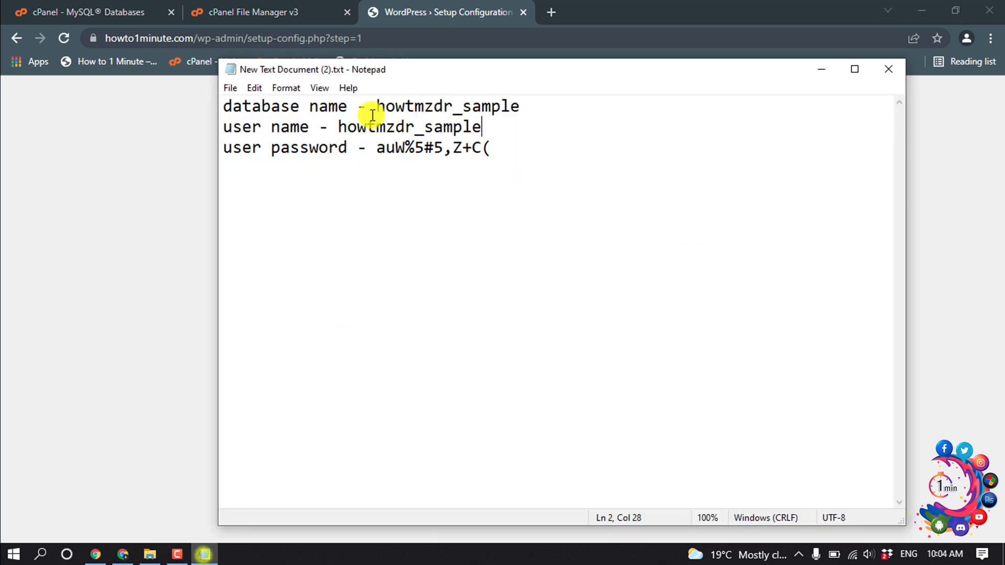
left_click_drag(377, 104, 521, 102)
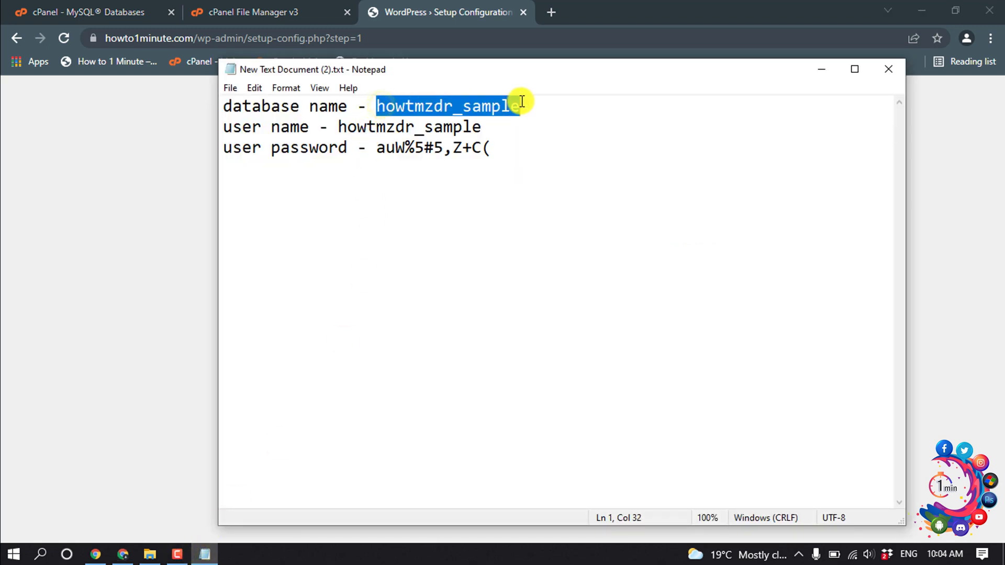
key("ctrl+c")
left_click(186, 195)
double_click(437, 240)
key("ctrl+v")
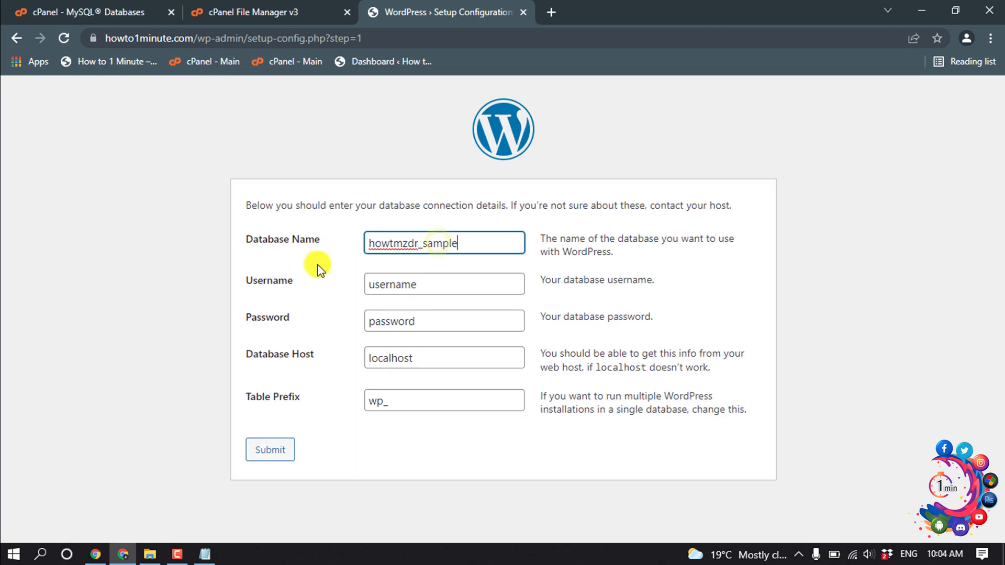
left_click(206, 554)
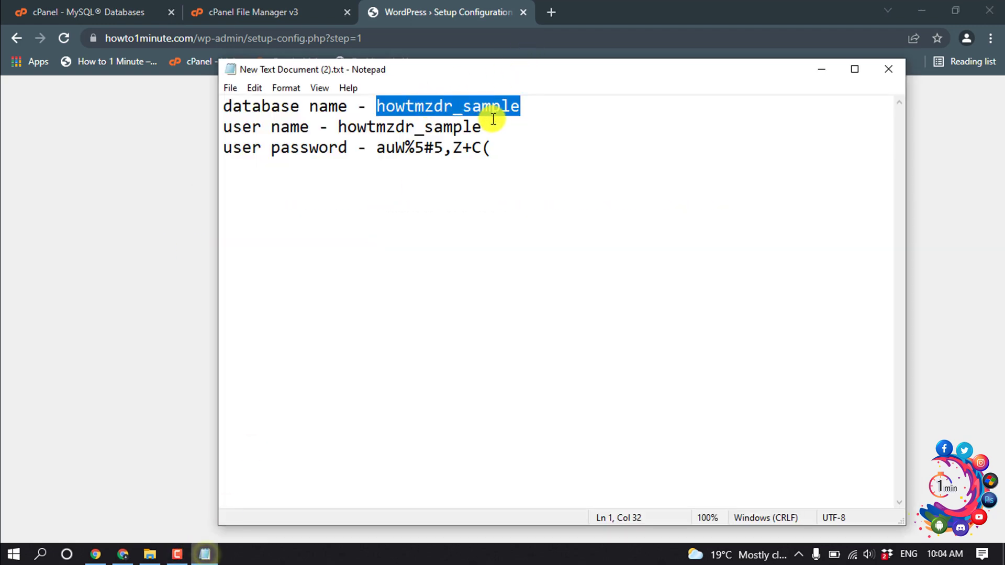
double_click(475, 126)
key("ctrl+c")
key("alt+Tab")
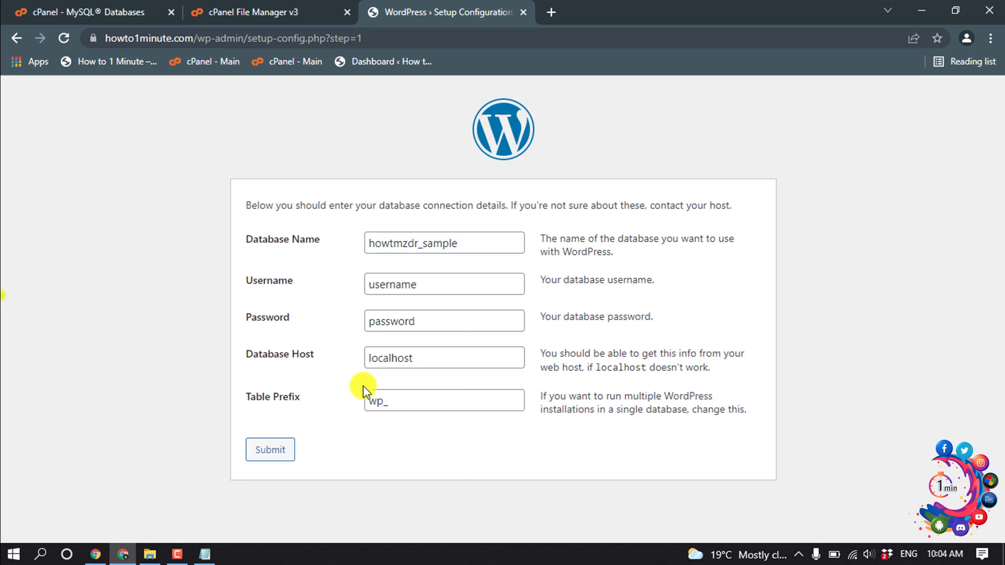
double_click(430, 274)
key("ctrl+v")
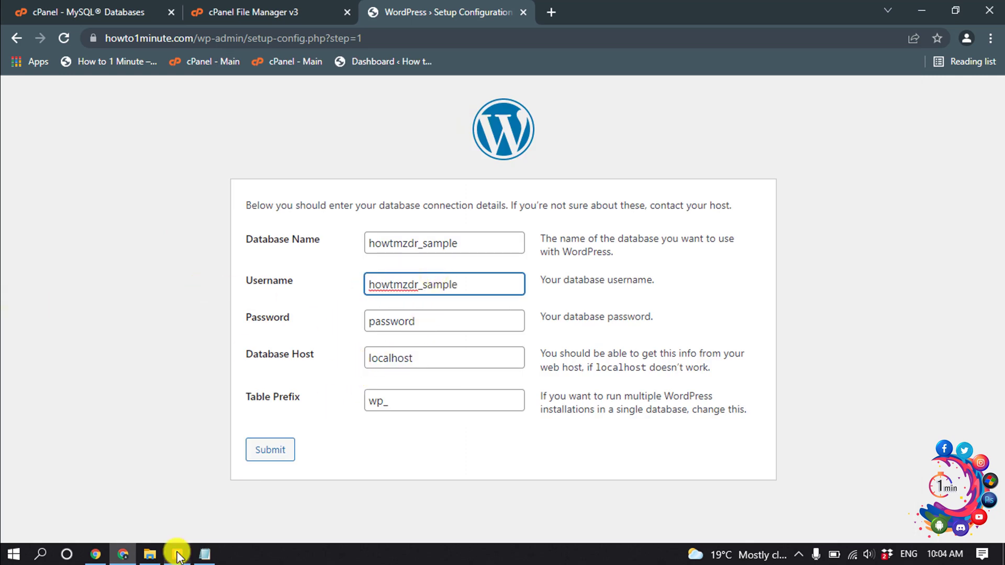
Step: Paste the noted database password into the Password field and submit the form
left_click(205, 554)
left_click_drag(406, 148, 504, 148)
left_click_drag(504, 149, 380, 148)
key("ctrl+c")
left_click(87, 272)
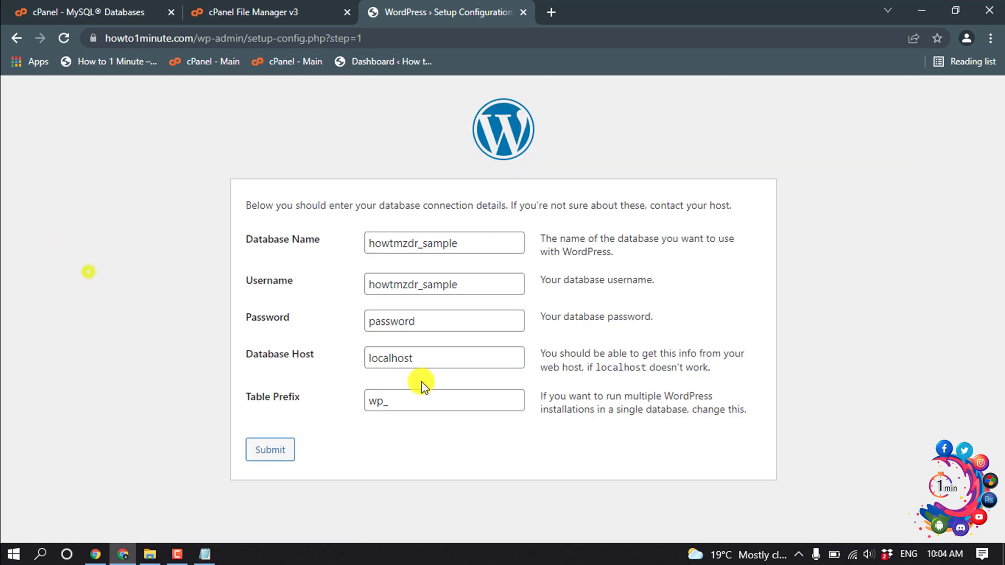
double_click(376, 325)
key("ctrl+v")
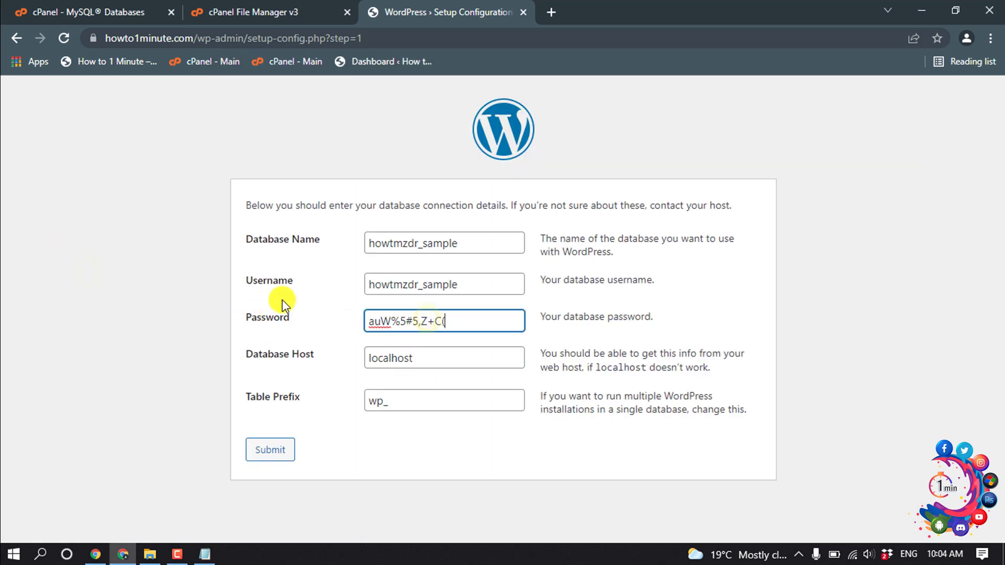
left_click(276, 454)
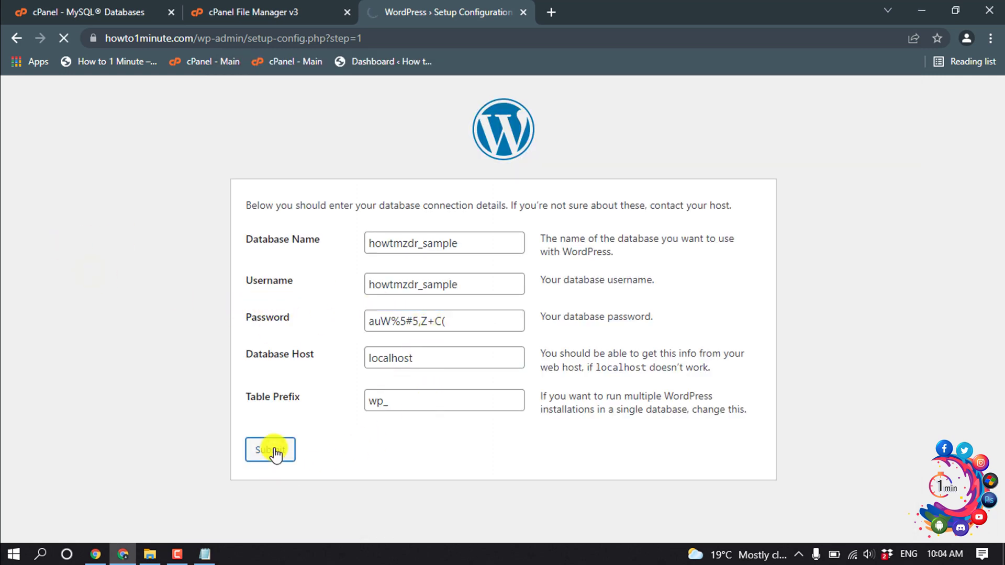
Step: Run the installation with site title howto1minute, keeping the generated admin username and password
left_click(328, 260)
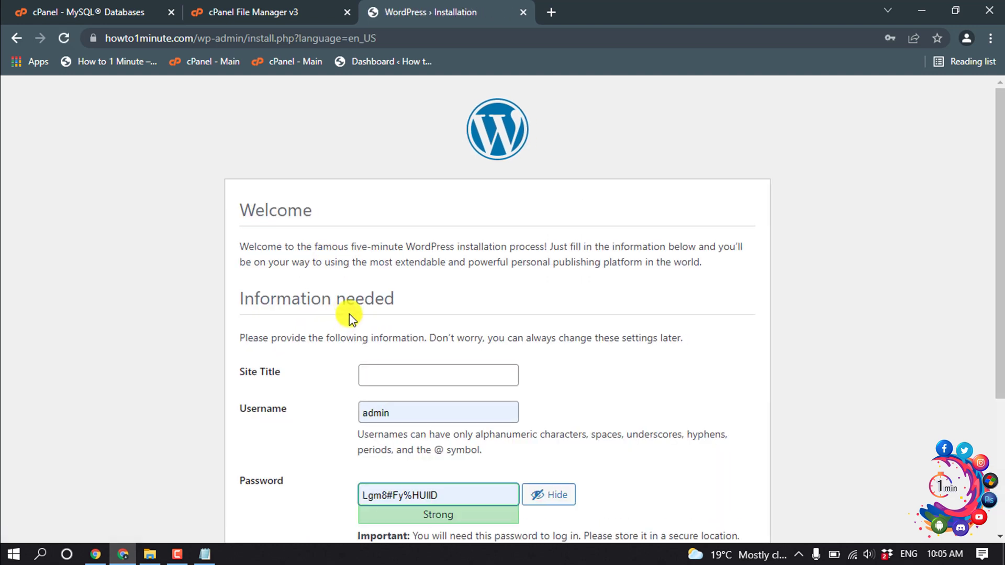
scroll(347, 320, "down", 3)
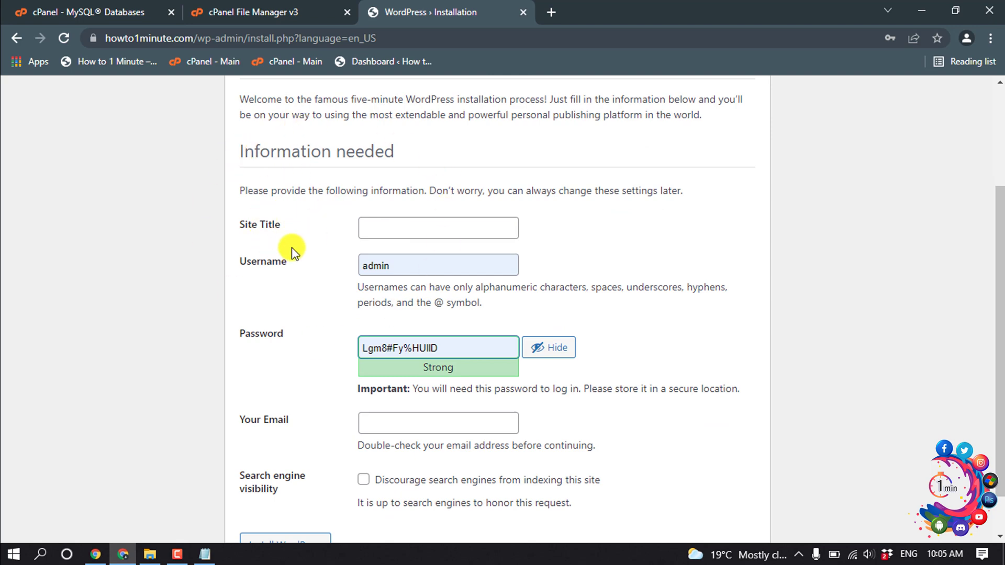
left_click(404, 230)
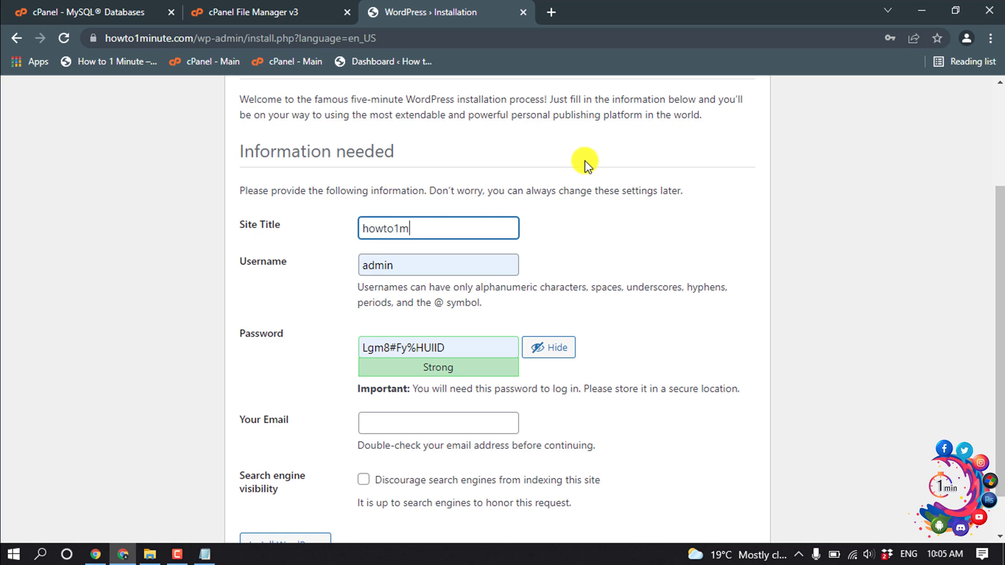
left_click(412, 270)
left_click(325, 275)
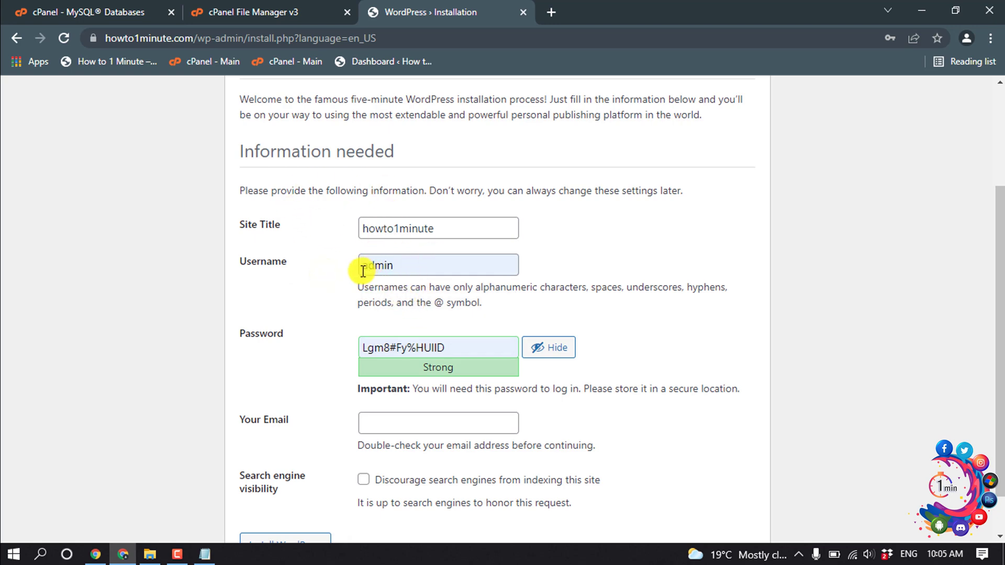
left_click(440, 341)
scroll(452, 306, "down", 1)
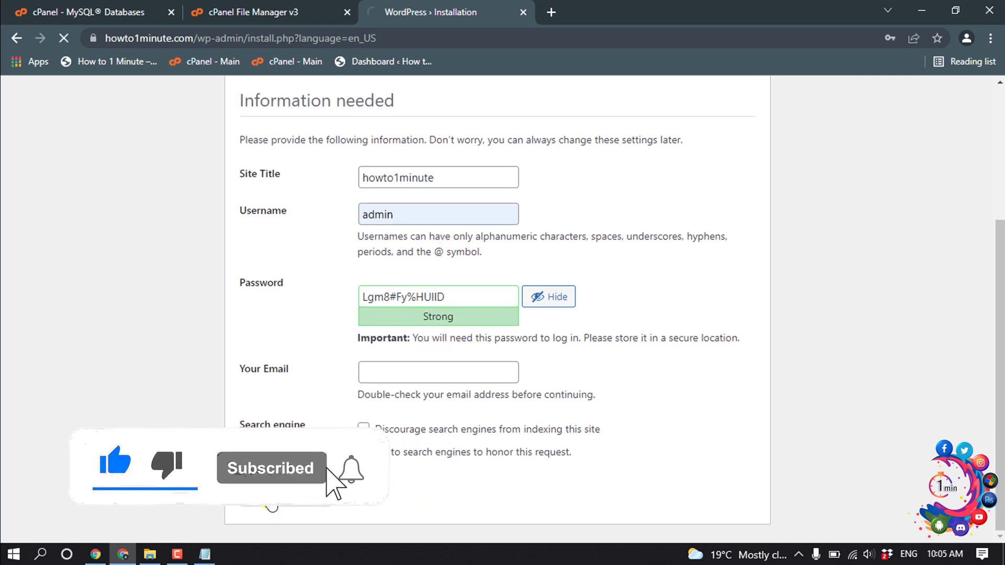
key("Return")
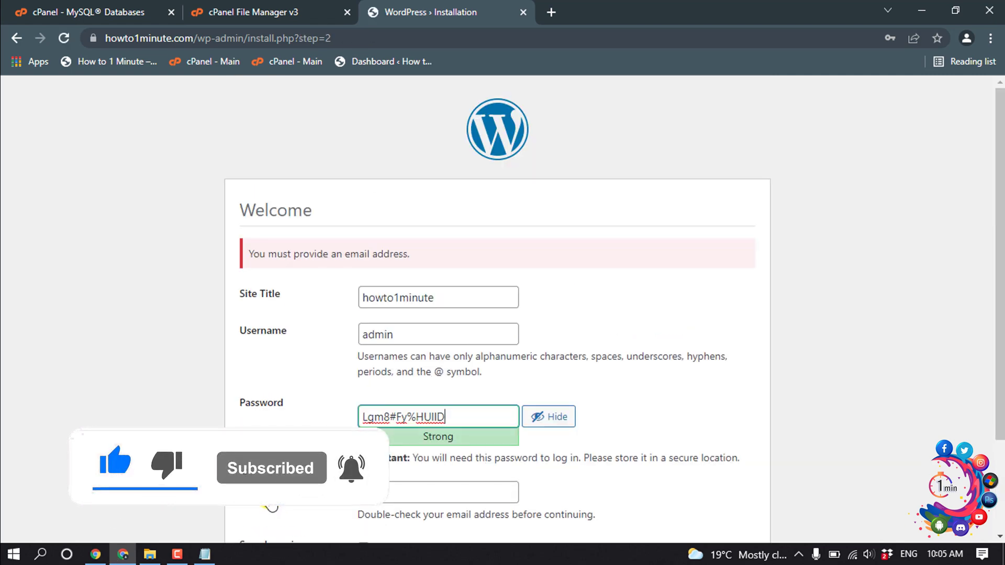
Step: Fill in the admin email from autofill and install WordPress
scroll(419, 319, "down", 2)
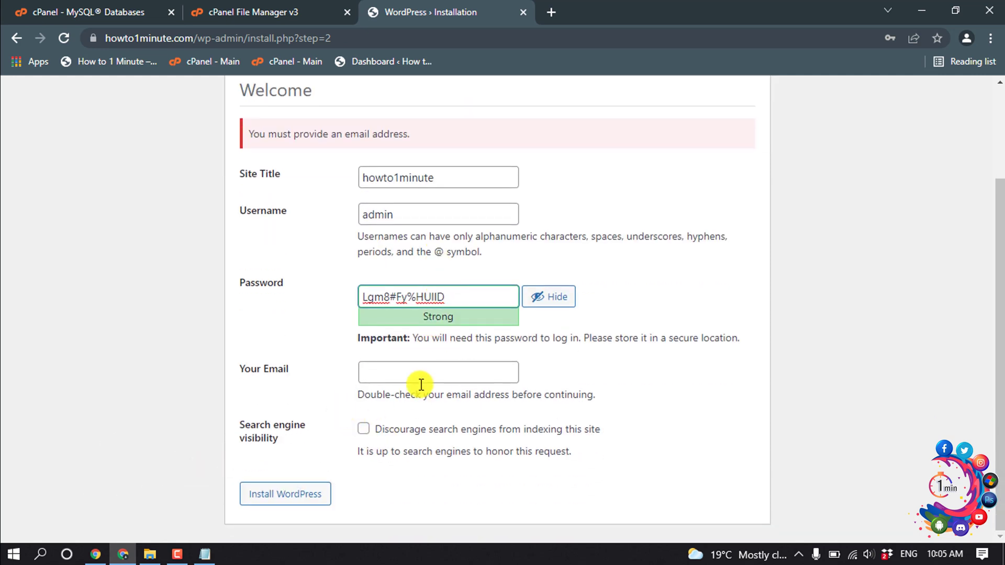
left_click(376, 371)
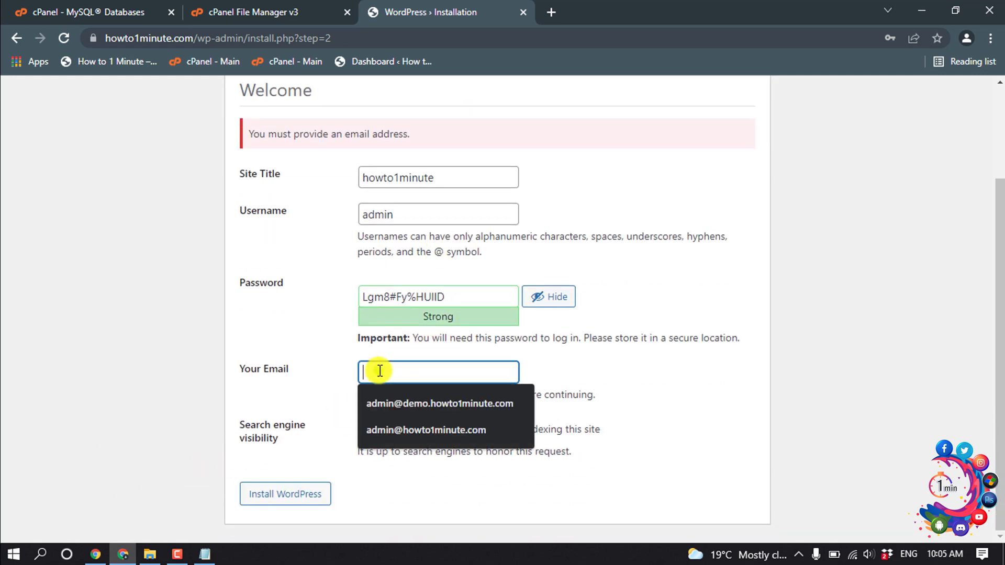
left_click(416, 404)
left_click(310, 494)
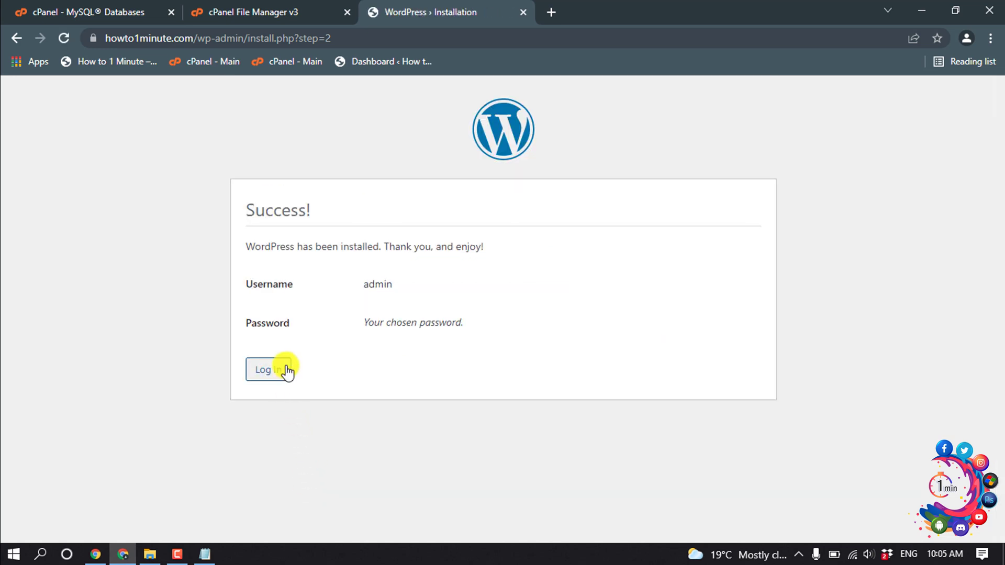
Step: Log in as admin with the saved password and Remember Me ticked
left_click(275, 372)
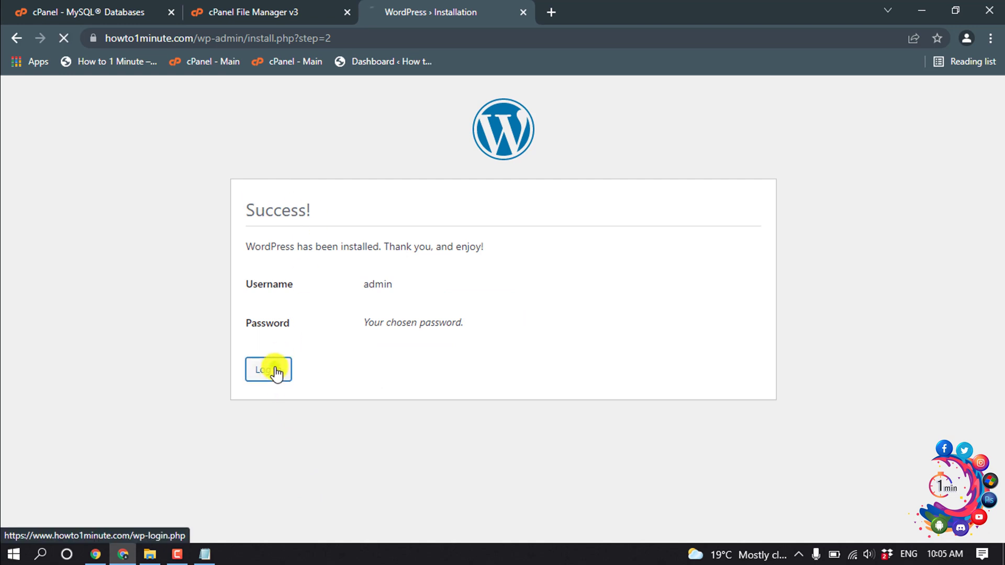
left_click_drag(519, 322, 263, 317)
key("ctrl+v")
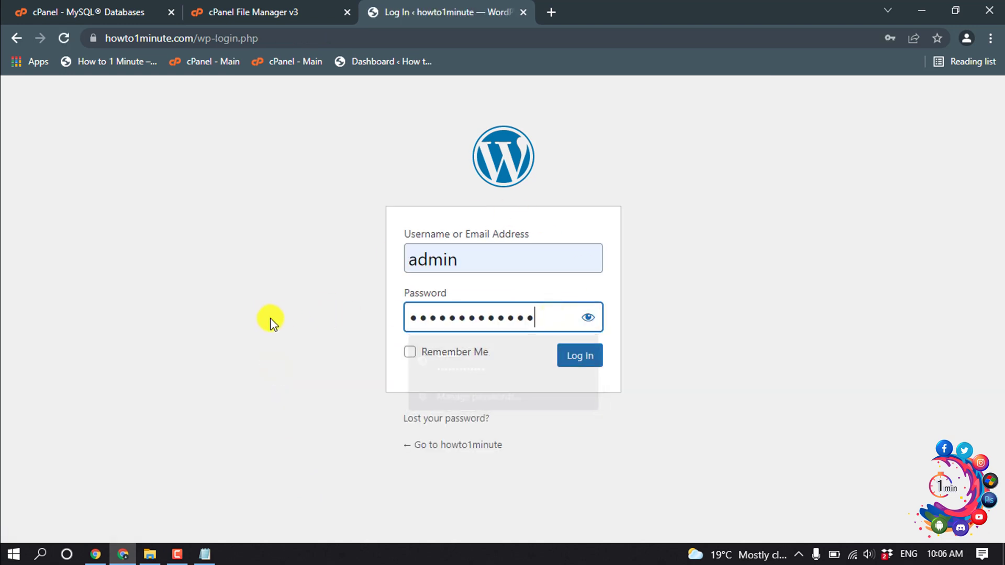
left_click(437, 355)
left_click(565, 357)
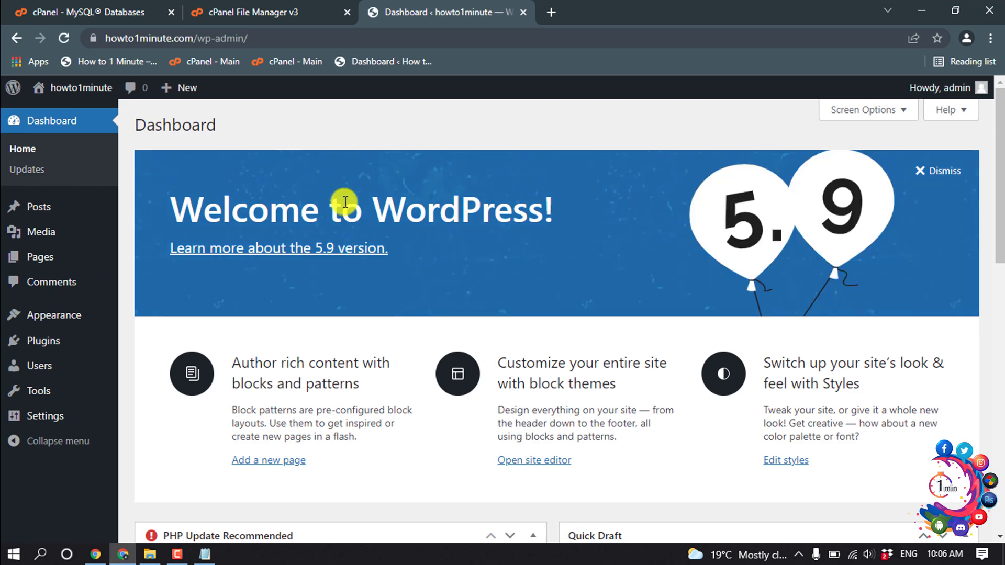
Step: Open howto1minute.com in a new tab from the bookmark to view the Hello world! post
scroll(345, 202, "down", 8)
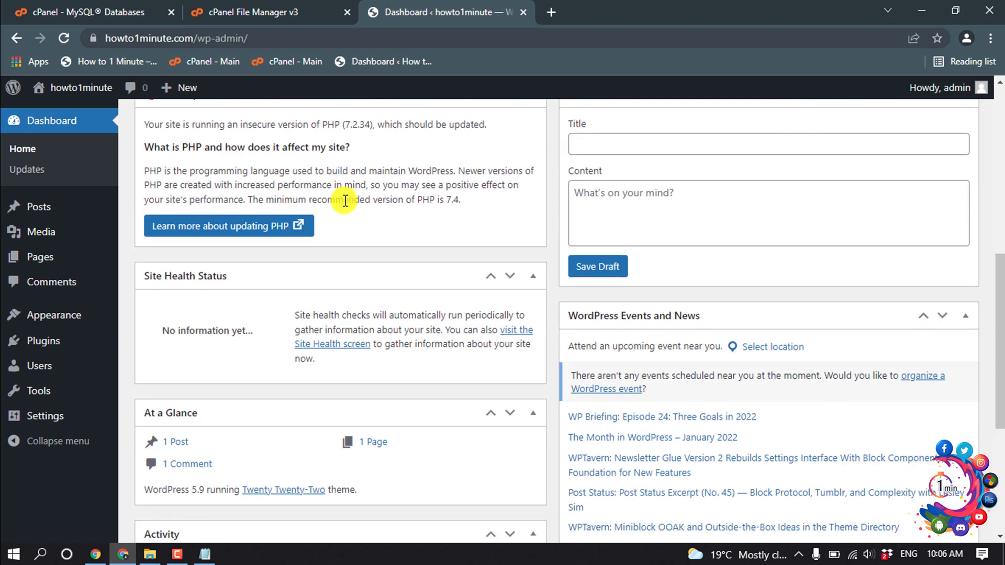
scroll(393, 119, "up", 1)
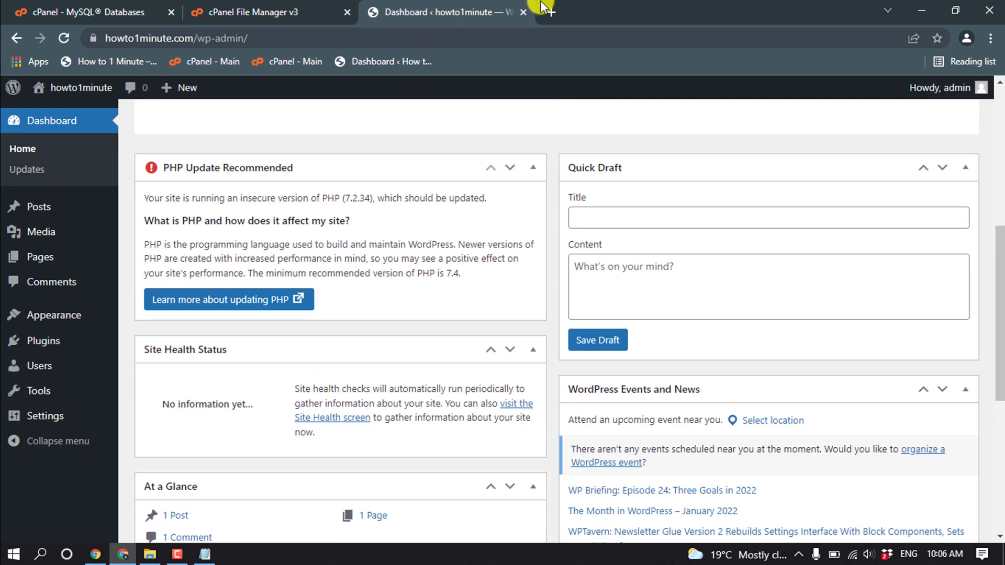
left_click(550, 11)
left_click(115, 63)
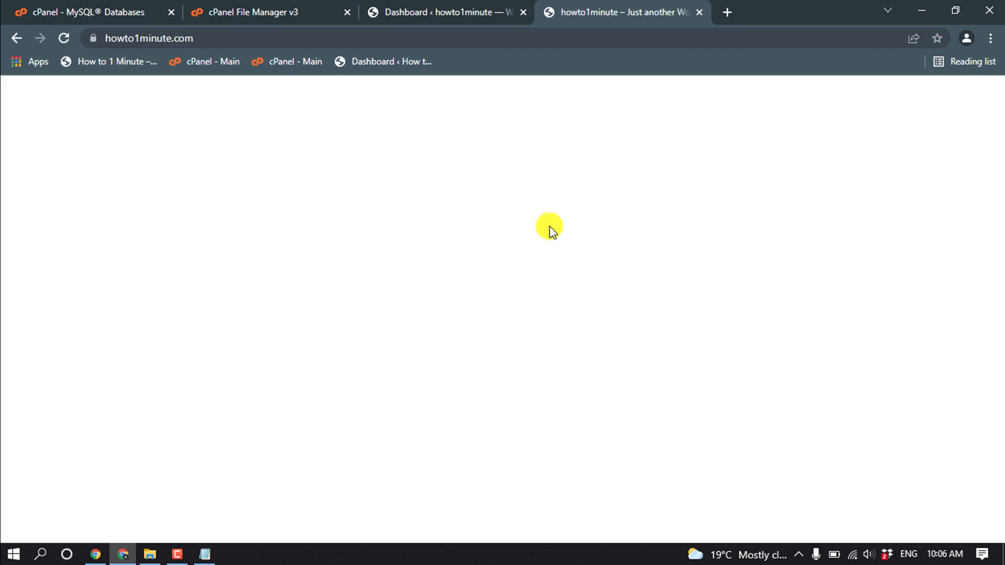
scroll(547, 194, "down", 7)
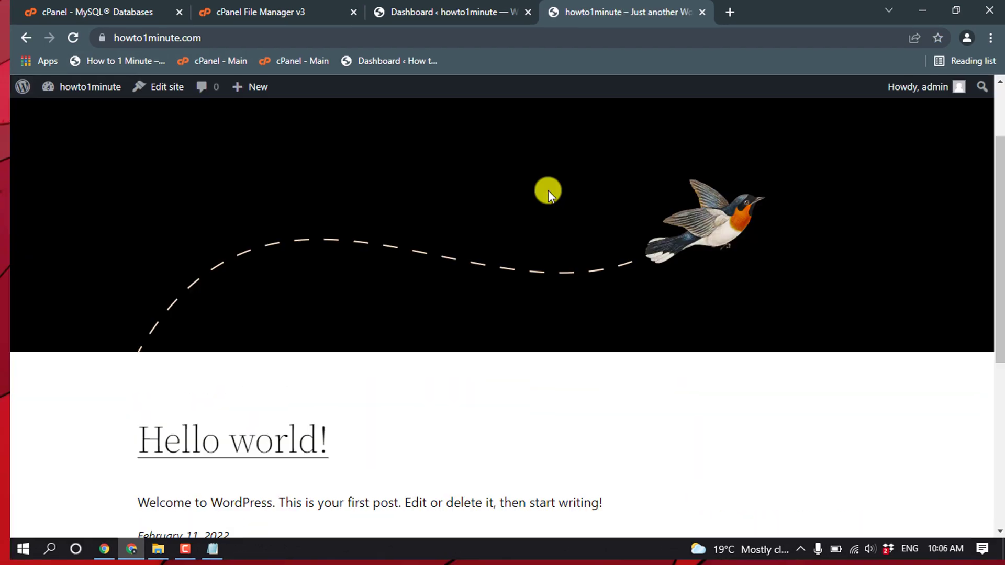